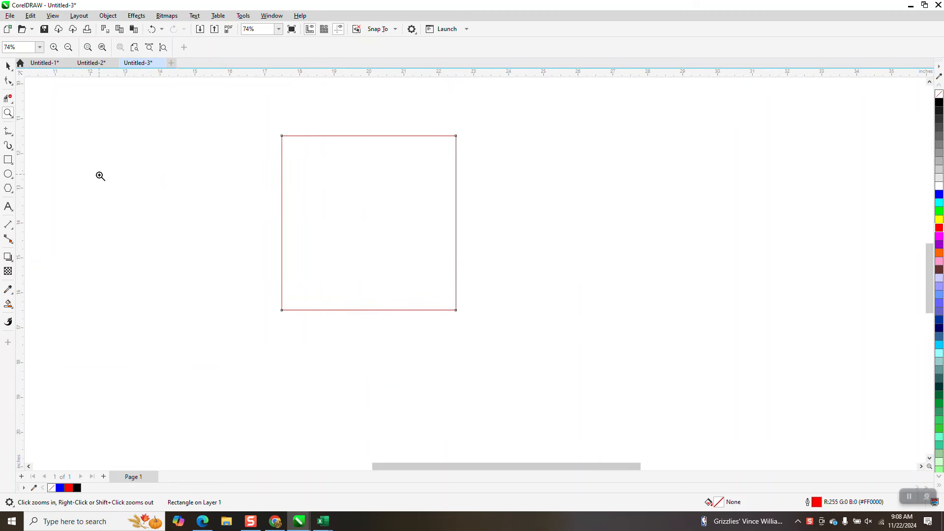
Draw a small rectangle beside the square and size it 0.25 inch wide by 0.5 inch high.
{"action": "left_click", "coordinate": [8, 159]}
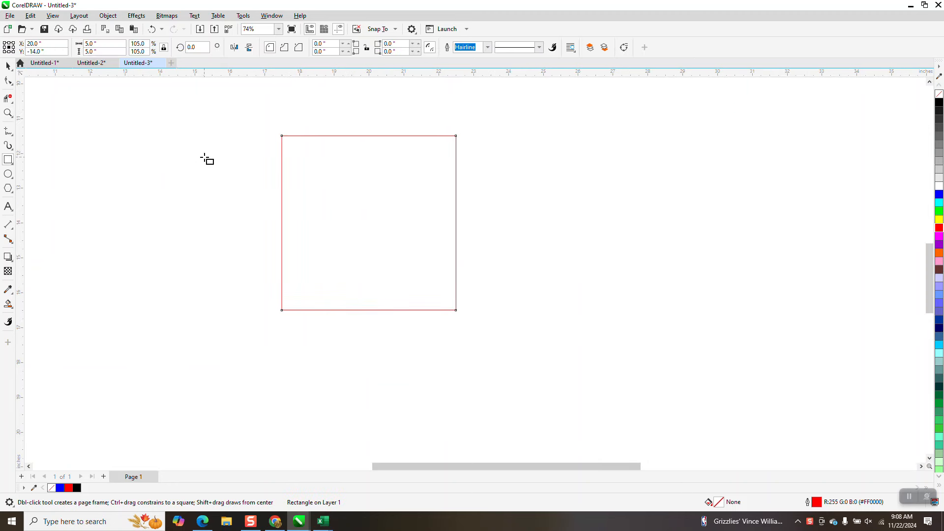
{"action": "mouse_move", "coordinate": [205, 156]}
{"action": "left_mouse_down"}
{"action": "mouse_move", "coordinate": [205, 180]}
{"action": "mouse_move", "coordinate": [193, 184]}
{"action": "left_mouse_up"}
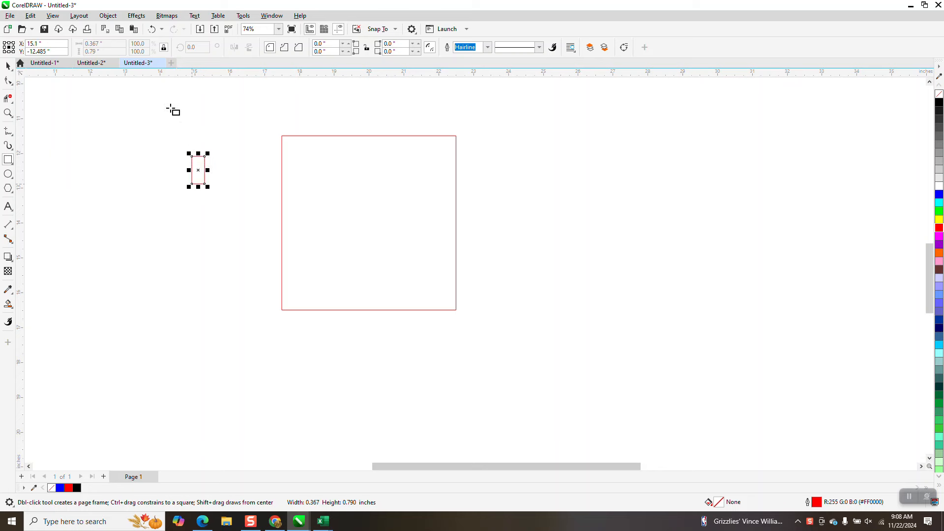
{"action": "triple_click", "coordinate": [112, 44]}
{"action": "type", "text": ".25"}
{"action": "key", "text": "Return"}
{"action": "left_click", "coordinate": [107, 52]}
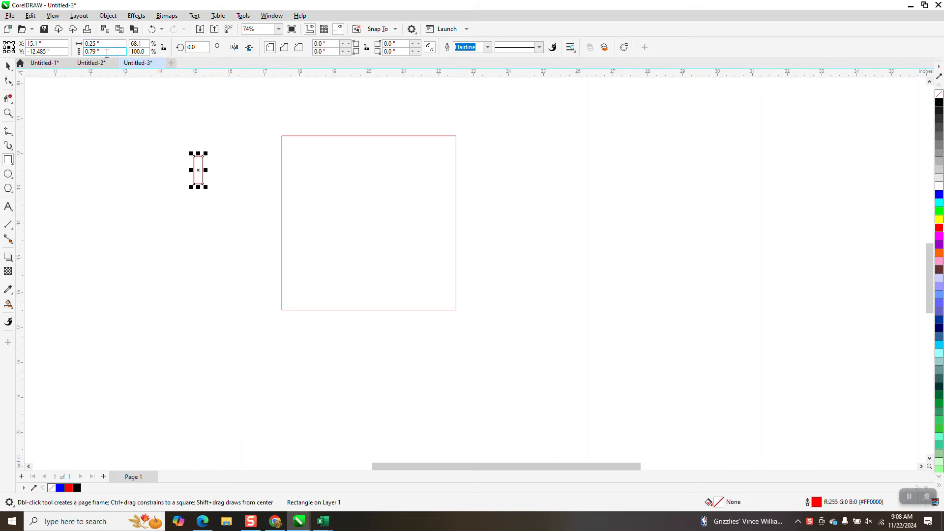
{"action": "triple_click", "coordinate": [104, 52]}
{"action": "type", "text": ".5"}
{"action": "key", "text": "Return"}
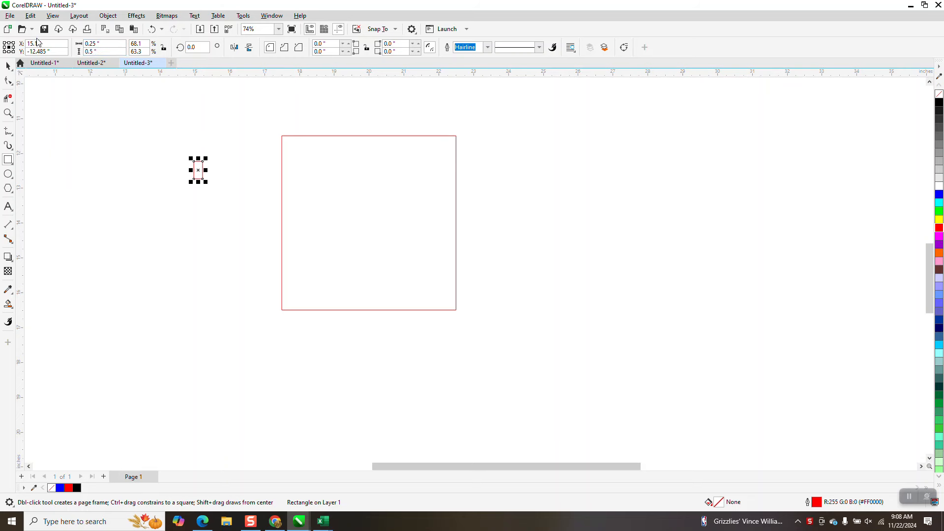
Move the small rectangle into the square's upper right corner so their corners coincide.
{"action": "left_click", "coordinate": [8, 67]}
{"action": "left_click_drag", "start_coordinate": [198, 171], "coordinate": [457, 139]}
{"action": "left_click", "coordinate": [7, 113]}
{"action": "left_click_drag", "start_coordinate": [405, 118], "coordinate": [566, 209]}
Set the nudge distance to 0.125 inch and nudge the small rectangle right once to centre it on the square's edge.
{"action": "left_click", "coordinate": [8, 65]}
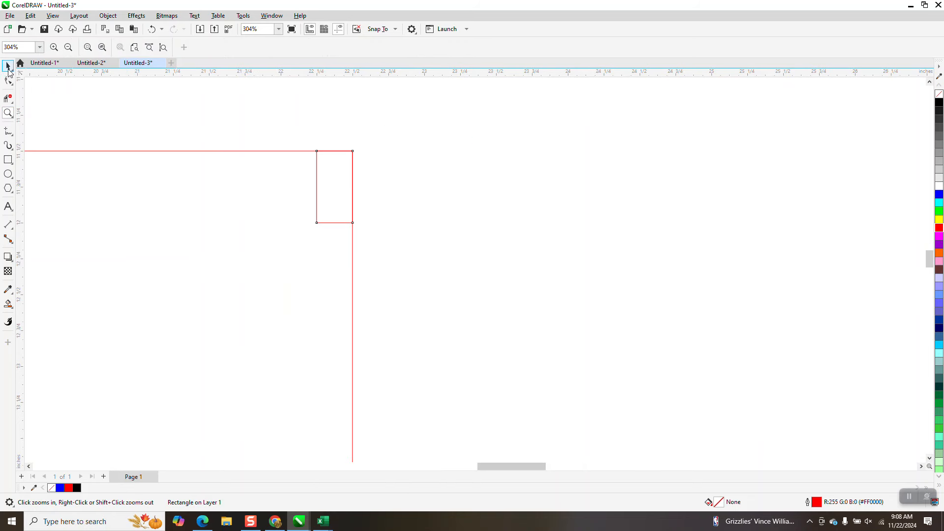
{"action": "left_click", "coordinate": [253, 123]}
{"action": "left_click_drag", "start_coordinate": [345, 47], "coordinate": [270, 48]}
{"action": "type", "text": ".125"}
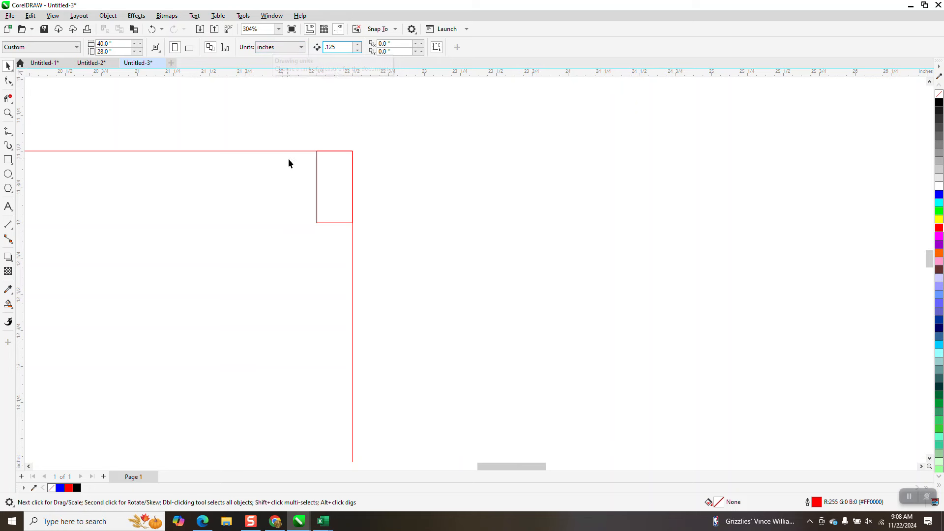
{"action": "left_click_drag", "start_coordinate": [323, 184], "coordinate": [328, 188]}
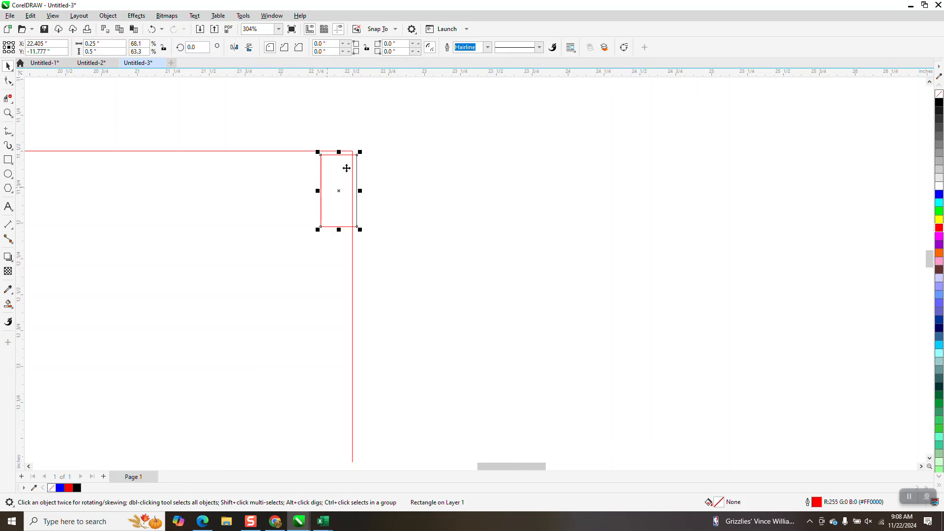
{"action": "left_click", "coordinate": [152, 29]}
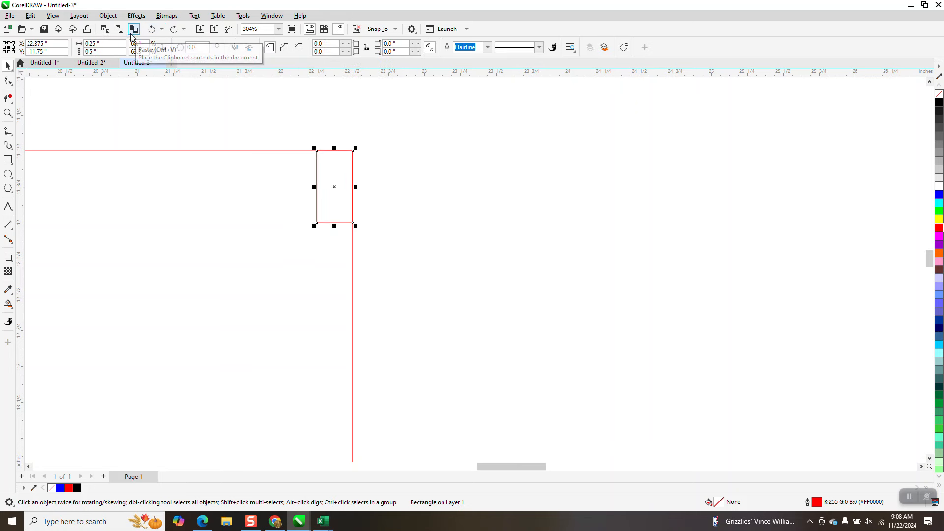
{"action": "key", "text": "Right"}
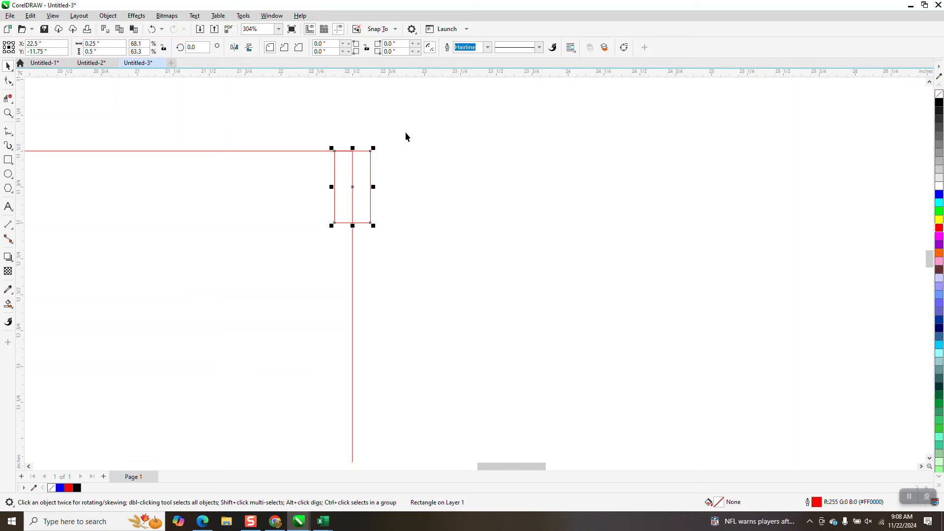
Copy the small rectangle to the square's lower right corner and nudge the copy 0.125 inch right onto the edge.
{"action": "scroll", "coordinate": [405, 128], "scroll_direction": "down", "scroll_amount": 2}
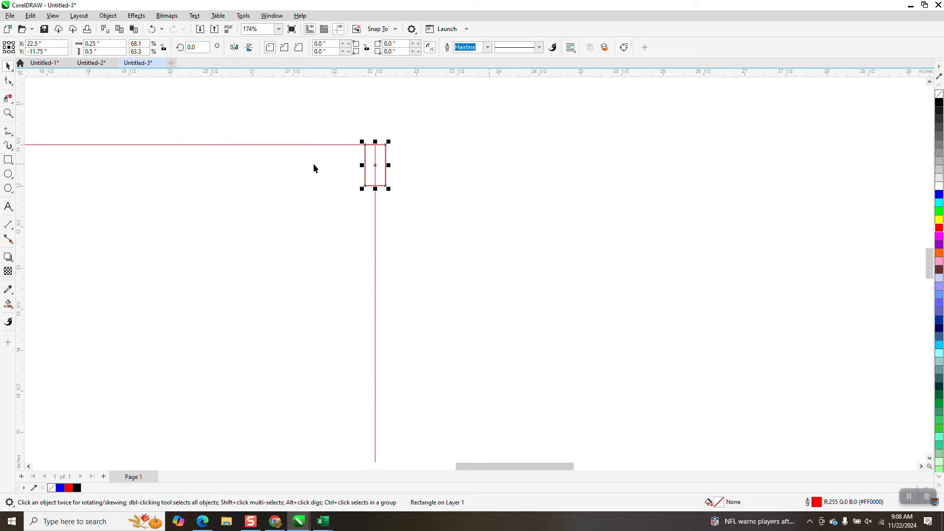
{"action": "scroll", "coordinate": [339, 130], "scroll_direction": "down", "scroll_amount": 3}
{"action": "left_click_drag", "start_coordinate": [354, 150], "coordinate": [342, 293]}
{"action": "left_click", "coordinate": [8, 113]}
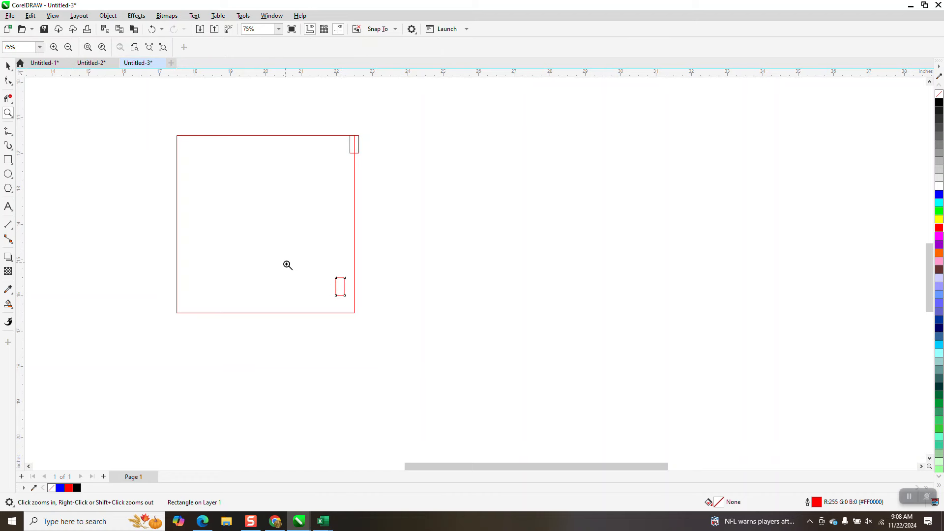
{"action": "left_click_drag", "start_coordinate": [288, 265], "coordinate": [423, 347]}
{"action": "left_click", "coordinate": [8, 67]}
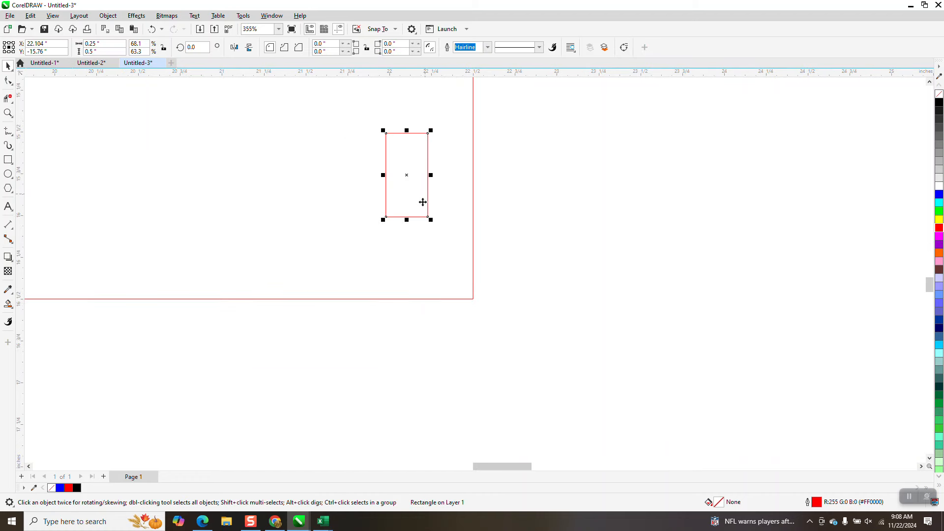
{"action": "left_click_drag", "start_coordinate": [423, 203], "coordinate": [474, 299]}
{"action": "key", "text": "Right"}
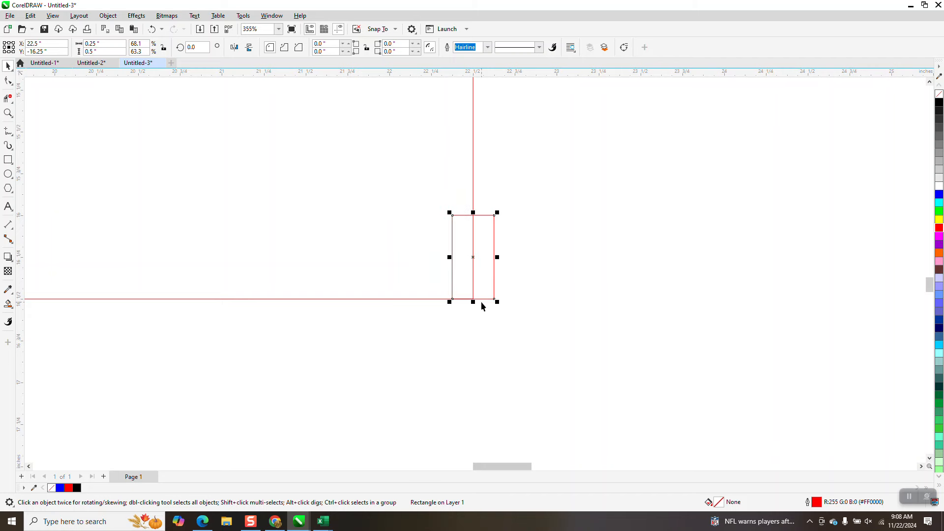
With a 0.5 inch nudge distance, move the lower small rectangle up once and the upper one down once.
{"action": "scroll", "coordinate": [481, 302], "scroll_direction": "down", "scroll_amount": 4}
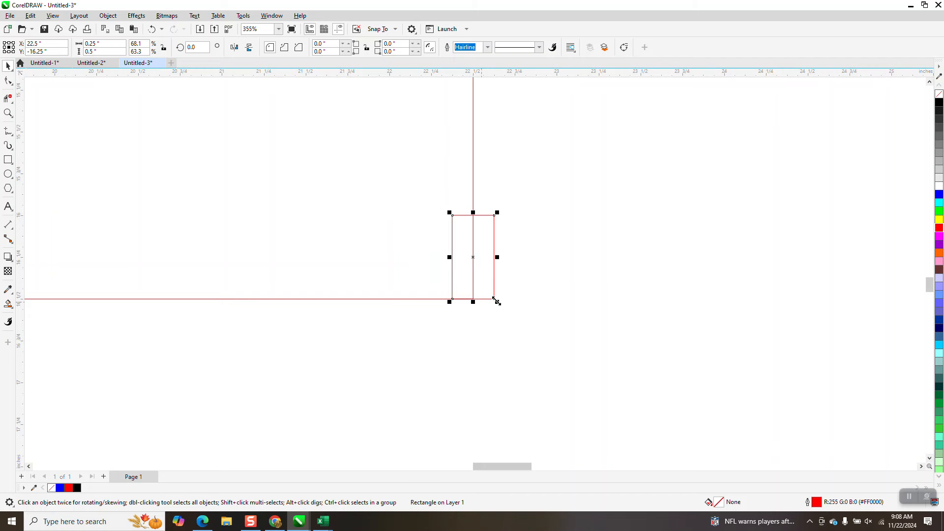
{"action": "left_click", "coordinate": [504, 196]}
{"action": "double_click", "coordinate": [341, 48]}
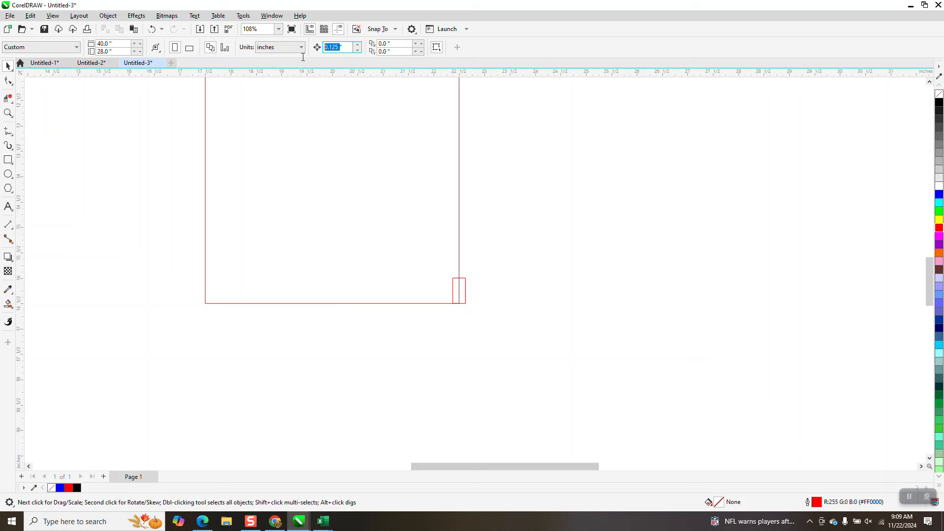
{"action": "type", "text": ".5"}
{"action": "scroll", "coordinate": [502, 260], "scroll_direction": "down", "scroll_amount": 1}
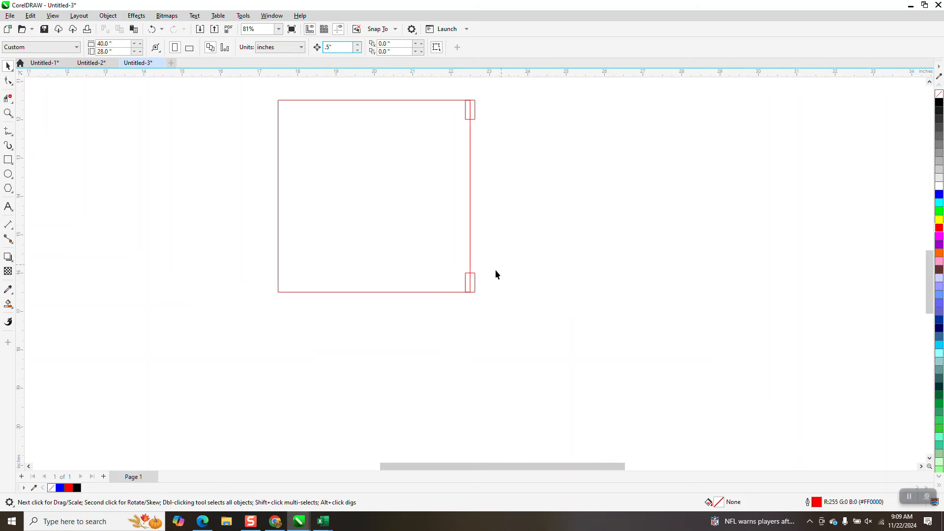
{"action": "left_click", "coordinate": [475, 278]}
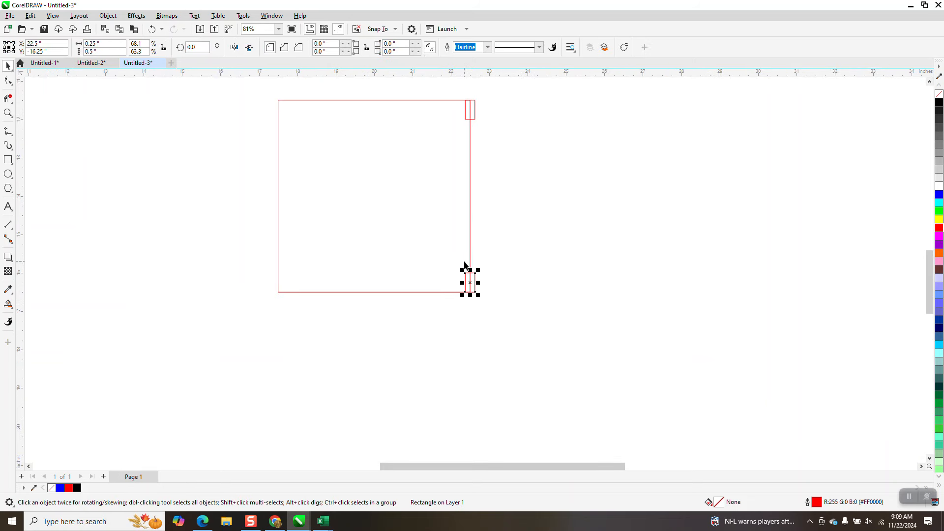
{"action": "key", "text": "Up"}
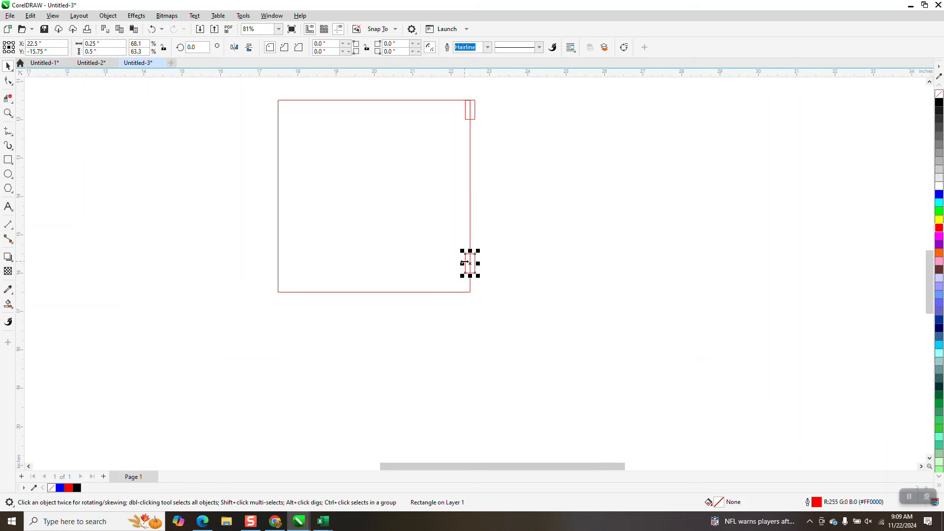
{"action": "left_click", "coordinate": [474, 113]}
{"action": "key", "text": "Down"}
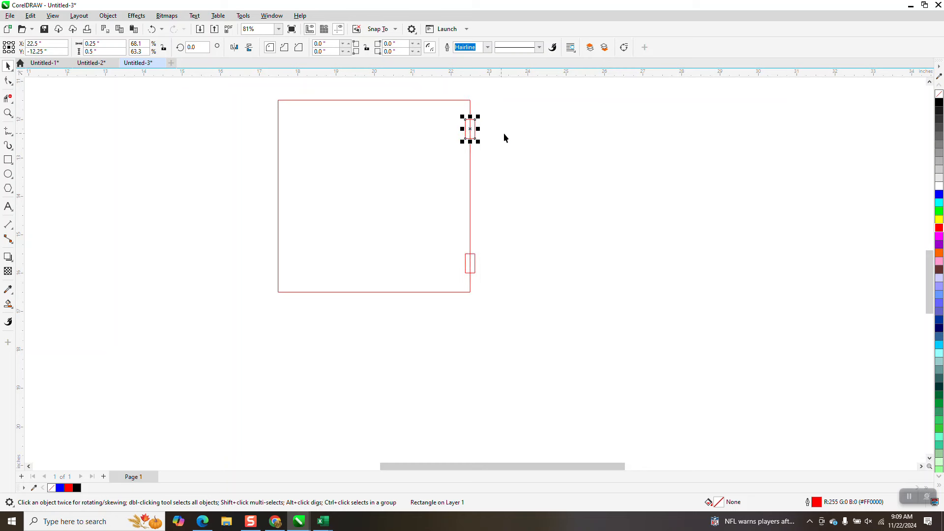
Blend the two small rectangles on the right edge using 2 intermediate steps.
{"action": "left_click_drag", "start_coordinate": [504, 111], "coordinate": [429, 285]}
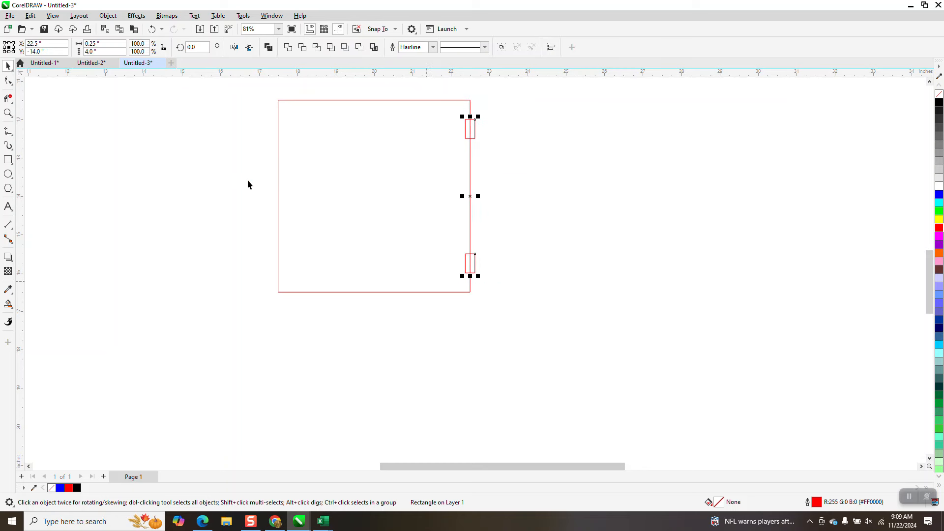
{"action": "left_click", "coordinate": [136, 16]}
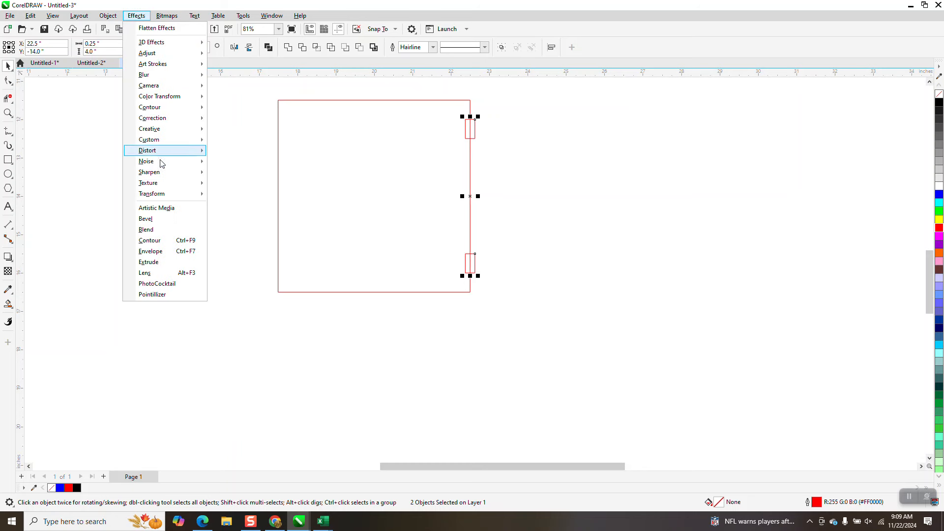
{"action": "left_click", "coordinate": [159, 234]}
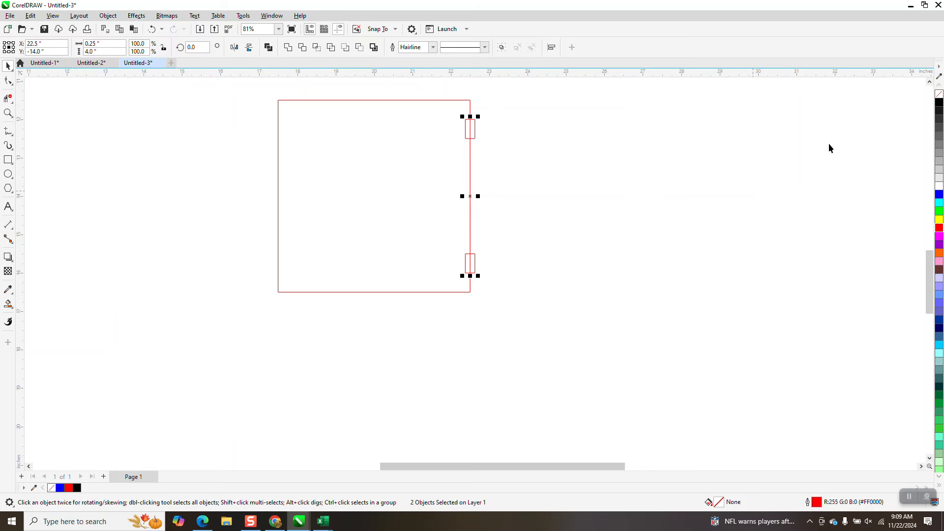
{"action": "left_click", "coordinate": [901, 264]}
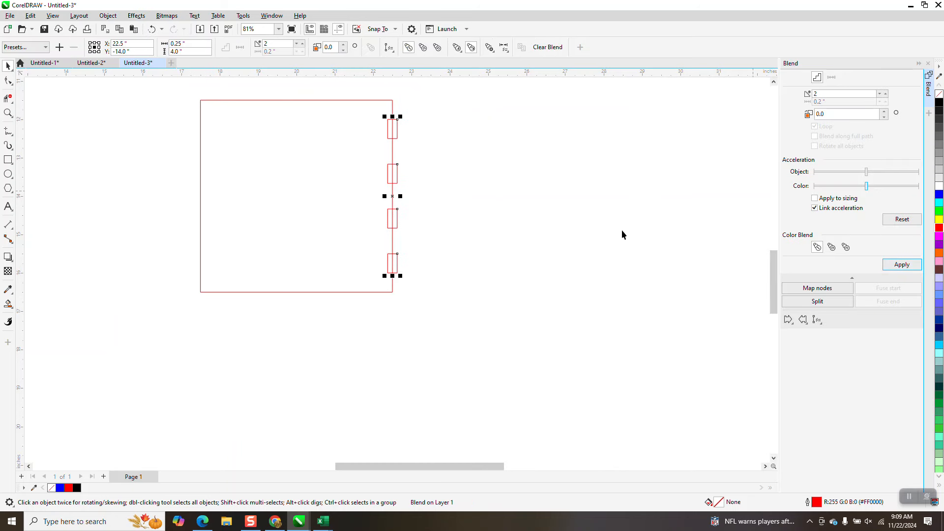
Break the blend apart and ungroup its two intermediate rectangles.
{"action": "left_click", "coordinate": [437, 110]}
{"action": "left_click_drag", "start_coordinate": [438, 102], "coordinate": [373, 290]}
{"action": "left_click", "coordinate": [107, 15]}
{"action": "left_click", "coordinate": [147, 243]}
{"action": "left_click_drag", "start_coordinate": [462, 154], "coordinate": [374, 238]}
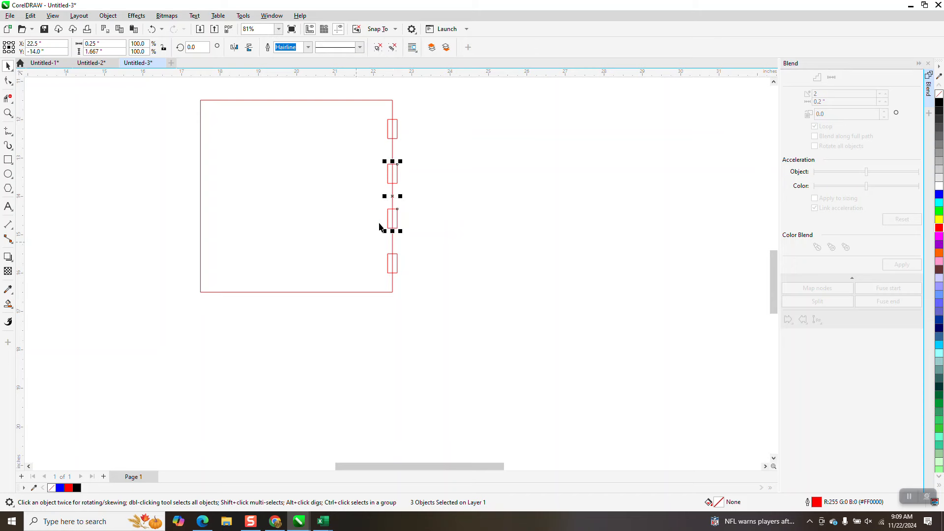
{"action": "left_click", "coordinate": [108, 16]}
{"action": "mouse_move", "coordinate": [132, 183]}
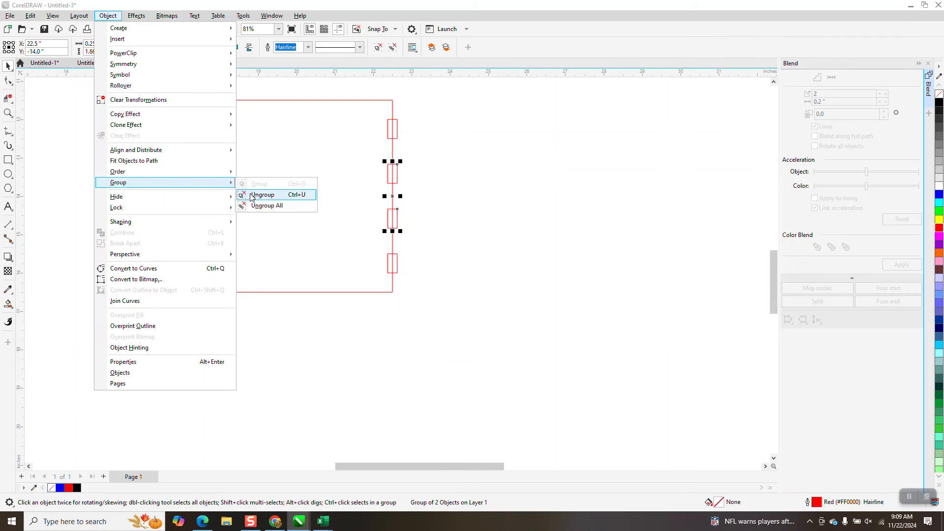
{"action": "left_click", "coordinate": [261, 195]}
{"action": "left_click", "coordinate": [426, 143]}
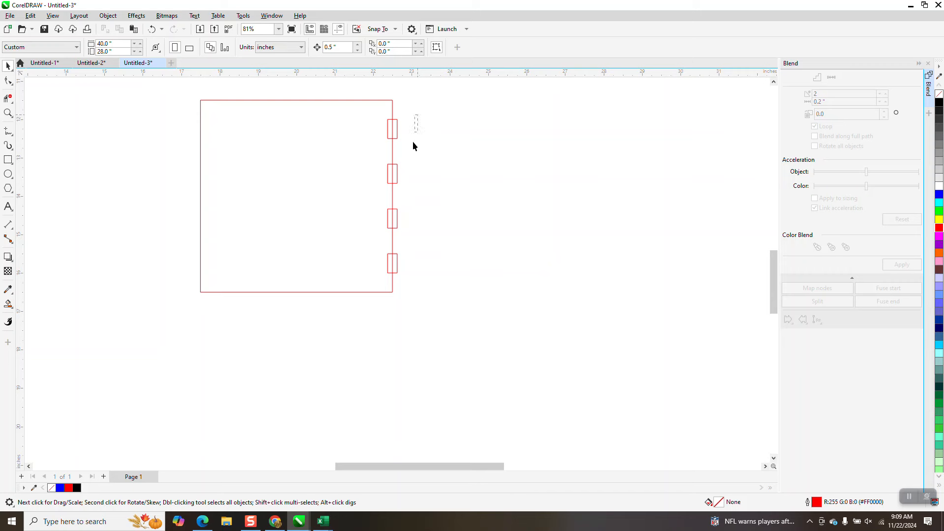
Group the four small rectangles on the square's right edge.
{"action": "left_click_drag", "start_coordinate": [413, 146], "coordinate": [370, 284]}
{"action": "key", "text": "ctrl+g"}
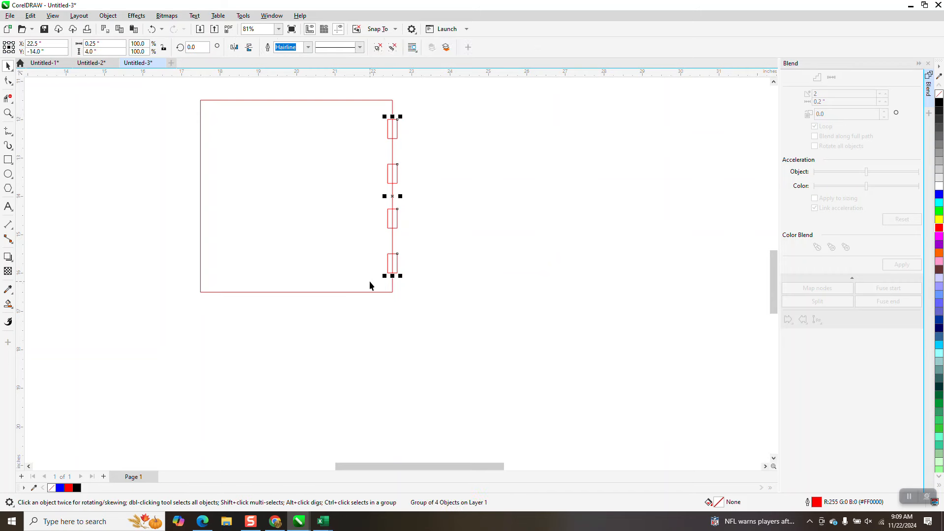
{"action": "left_click", "coordinate": [512, 158]}
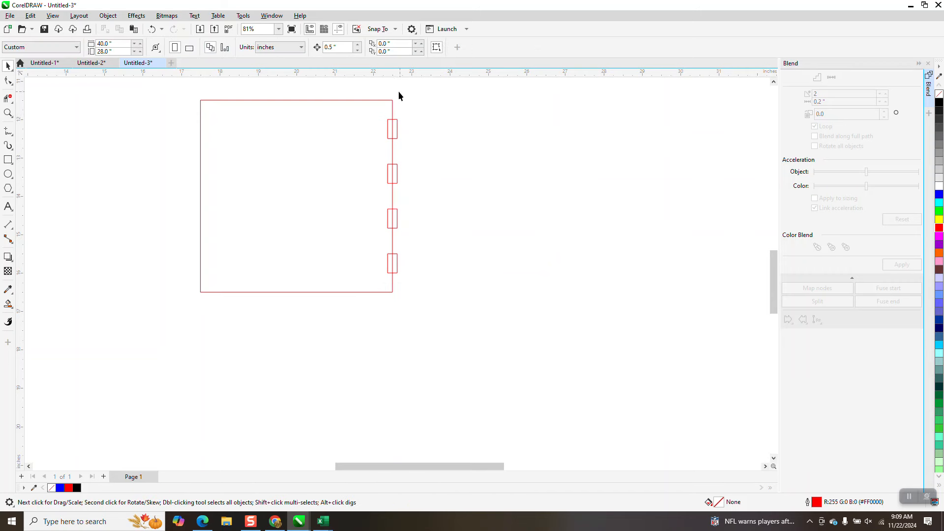
Set the nudge distance to 5 inches and place a duplicate of the rectangle group on the square's left edge.
{"action": "left_click_drag", "start_coordinate": [344, 49], "coordinate": [255, 26]}
{"action": "type", "text": "5"}
{"action": "left_click", "coordinate": [396, 121]}
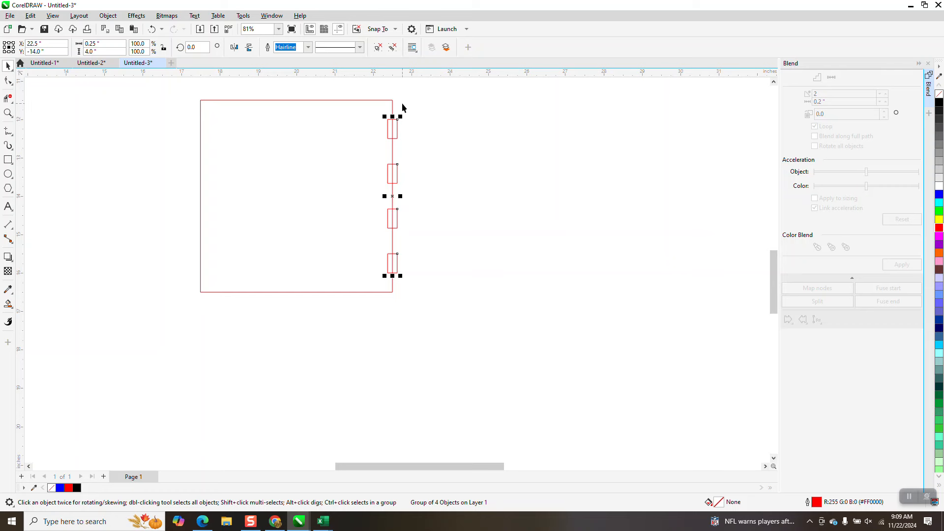
{"action": "key", "text": "plus"}
{"action": "key", "text": "Left"}
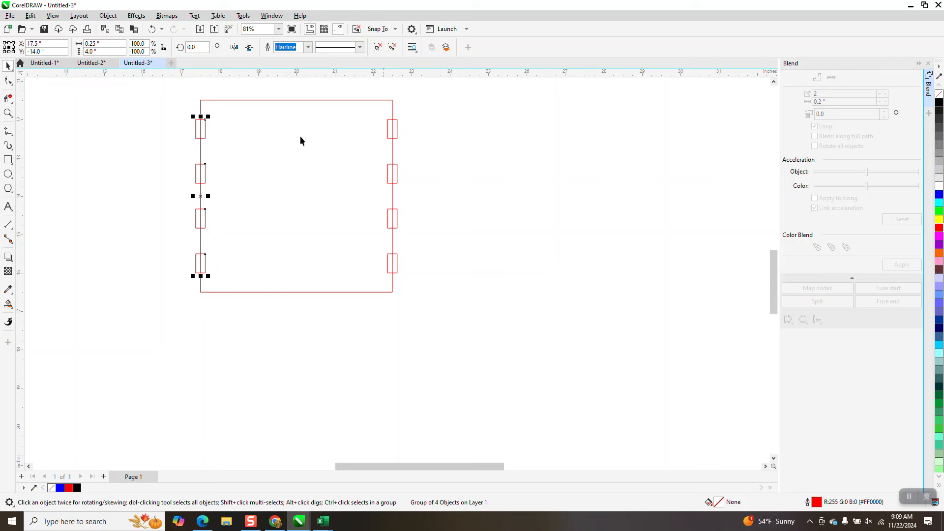
Group the square with both rectangle groups and rotate a duplicate 90 degrees to add rectangles along the top and bottom edges.
{"action": "left_click_drag", "start_coordinate": [172, 93], "coordinate": [400, 303]}
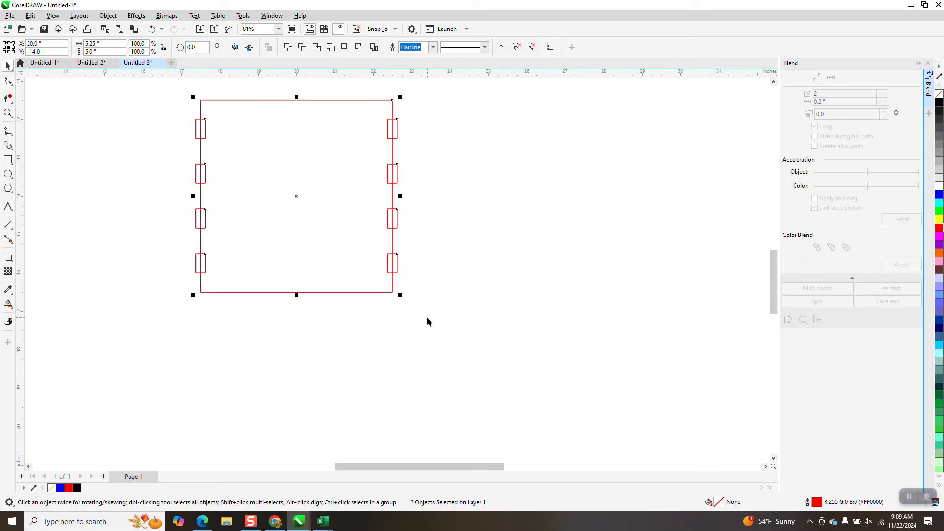
{"action": "left_click", "coordinate": [427, 318]}
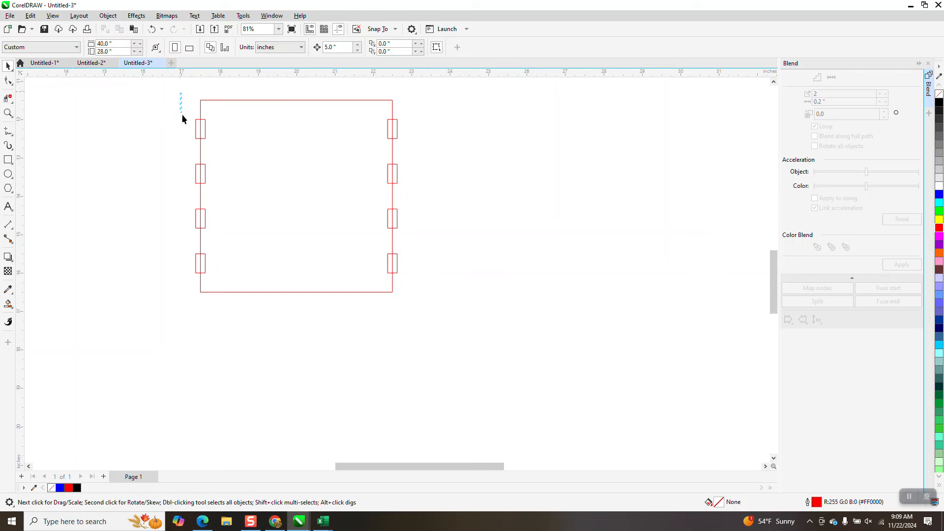
{"action": "left_click_drag", "start_coordinate": [462, 294], "coordinate": [464, 295]}
{"action": "key", "text": "ctrl+g"}
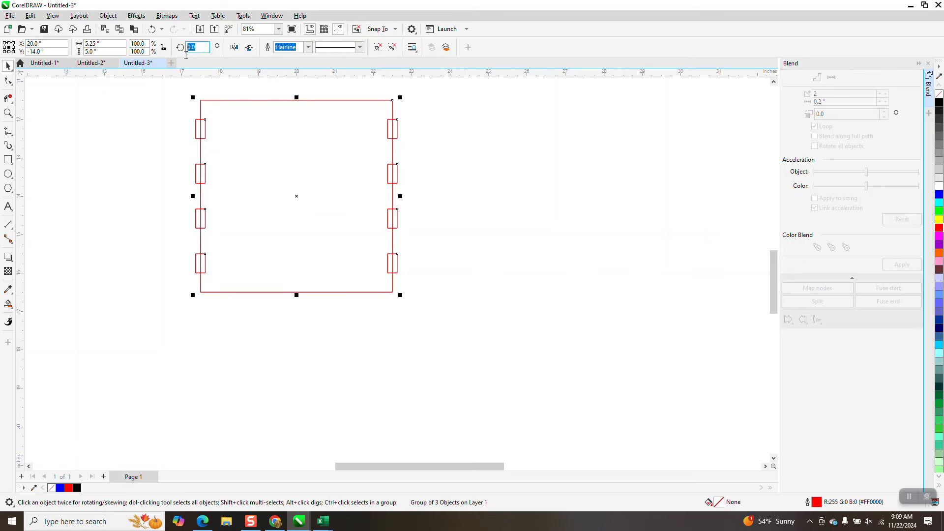
{"action": "type", "text": "9"}
{"action": "key", "text": "Return"}
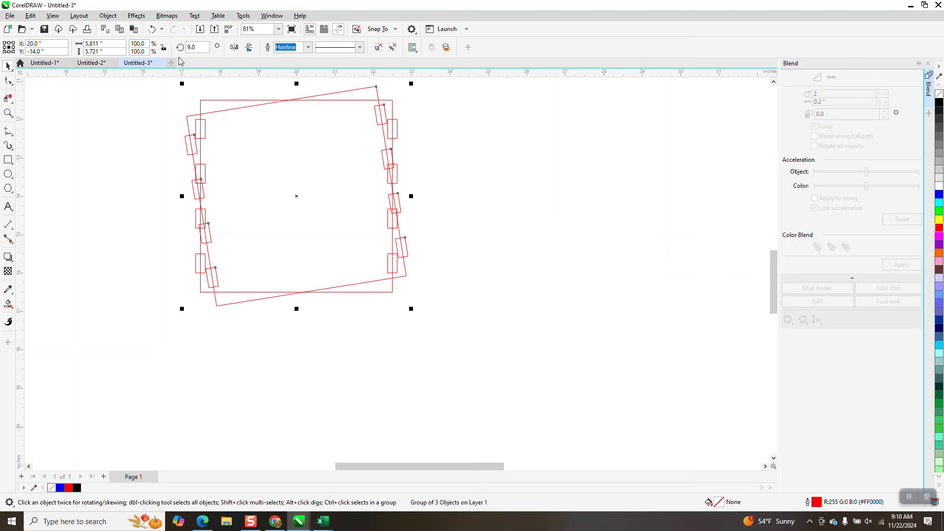
{"action": "left_click", "coordinate": [194, 47]}
{"action": "type", "text": "90"}
{"action": "key", "text": "Return"}
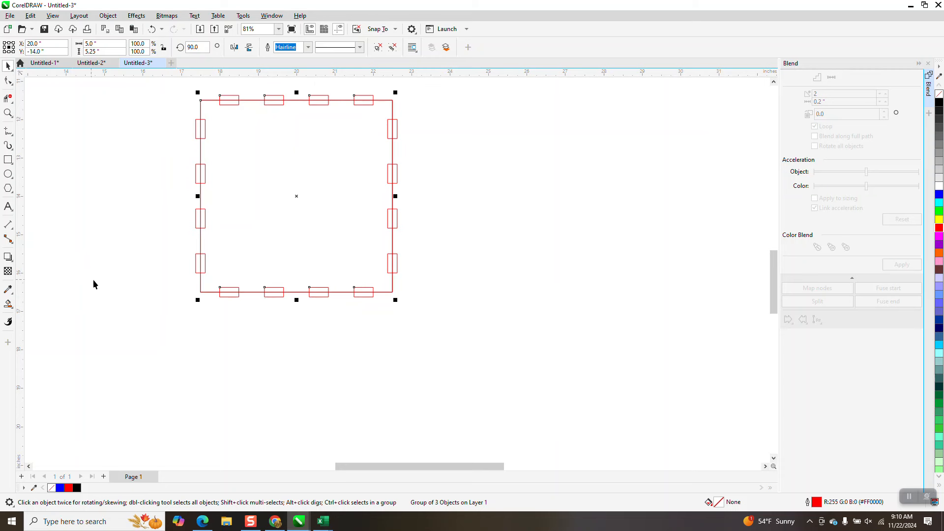
Make an unfilled, red-outlined panel with notched edges by smart-filling the square's interior between the tabs and moving the shape beside the original.
{"action": "left_click", "coordinate": [9, 304]}
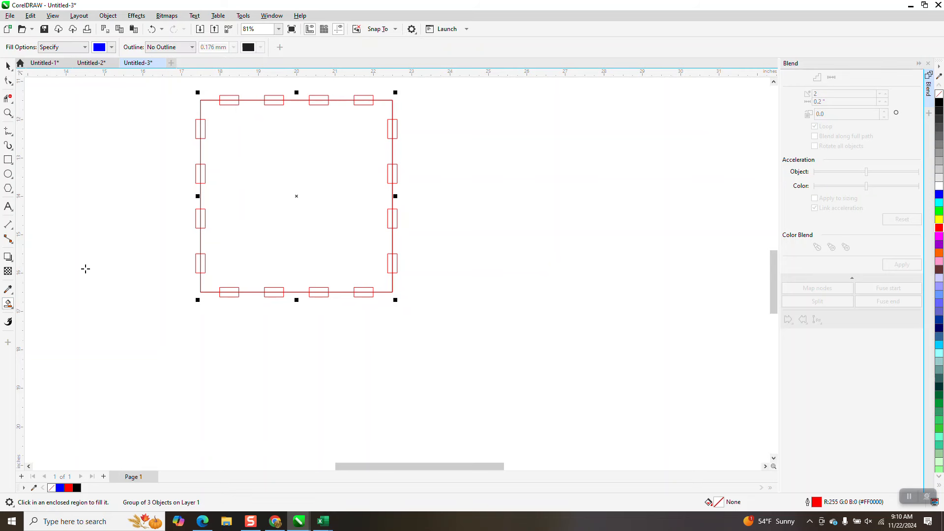
{"action": "left_click", "coordinate": [8, 68]}
{"action": "left_click_drag", "start_coordinate": [262, 183], "coordinate": [496, 192]}
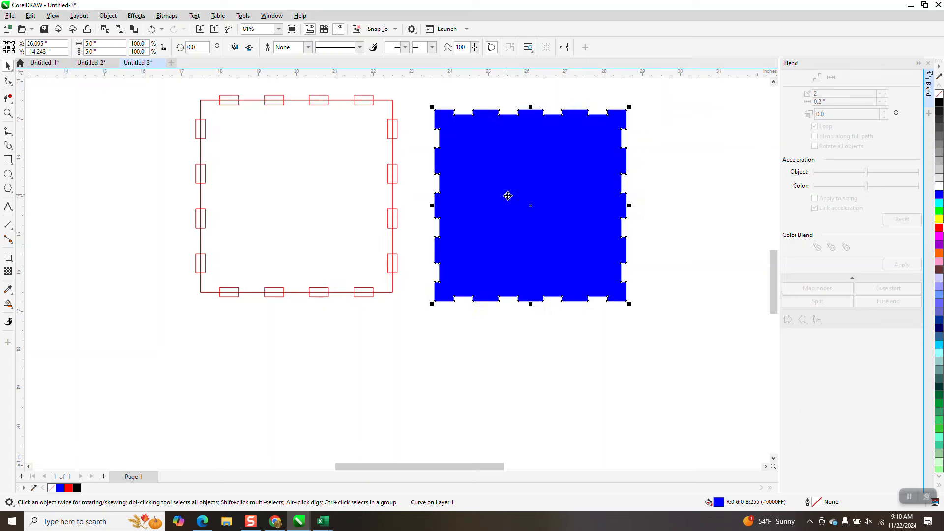
{"action": "left_click", "coordinate": [940, 94]}
{"action": "right_click", "coordinate": [939, 228]}
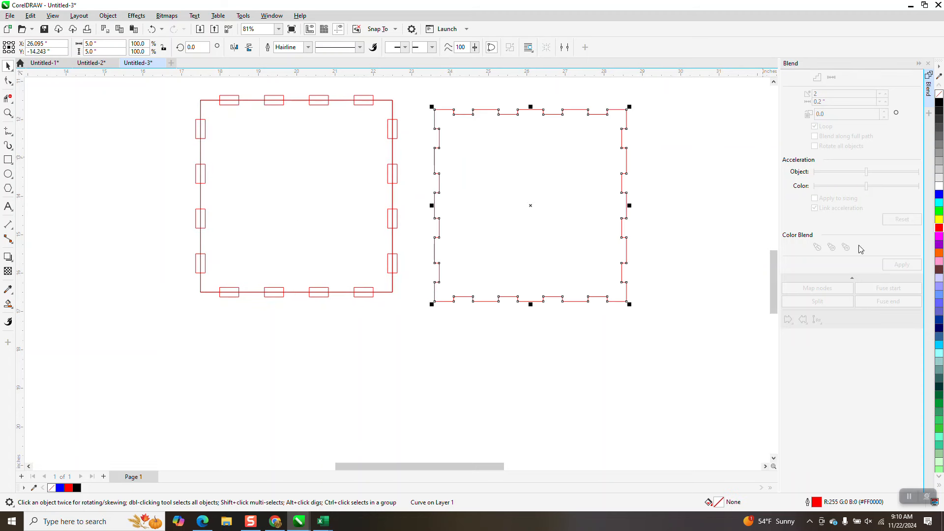
Draw a rectangle about 6.275 by 5.955 inches around the original tabbed square and smart-fill the area between them.
{"action": "left_click", "coordinate": [8, 160]}
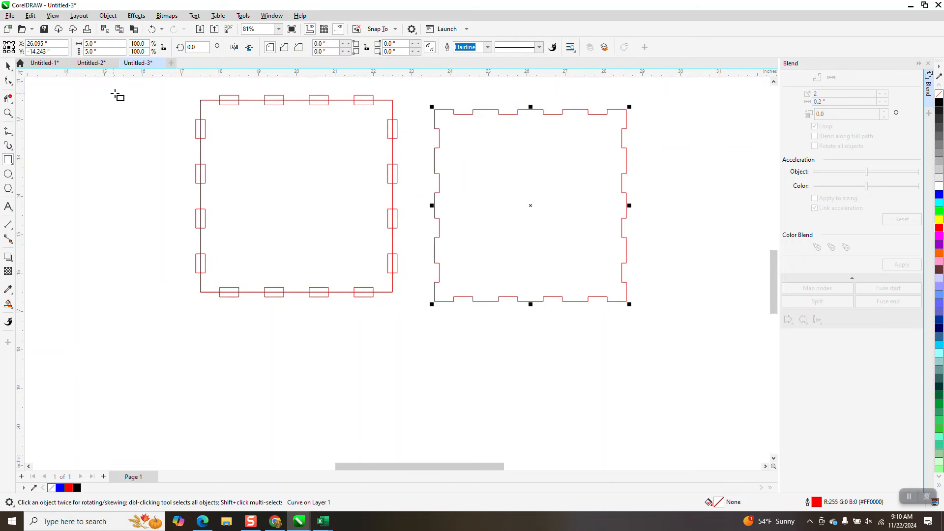
{"action": "left_click_drag", "start_coordinate": [164, 89], "coordinate": [406, 317]}
{"action": "left_click", "coordinate": [8, 304]}
{"action": "left_click", "coordinate": [197, 296]}
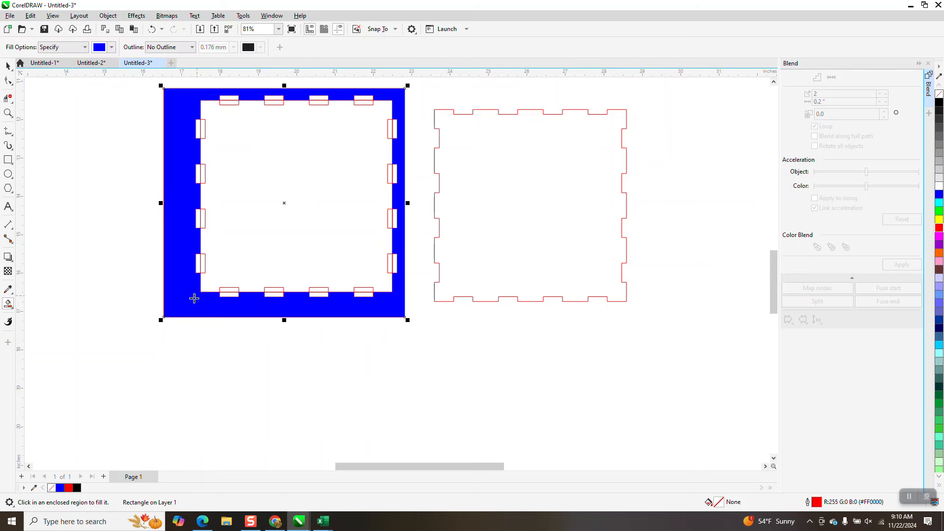
Move the blue filled frame into the empty area below the panels.
{"action": "left_click", "coordinate": [8, 80]}
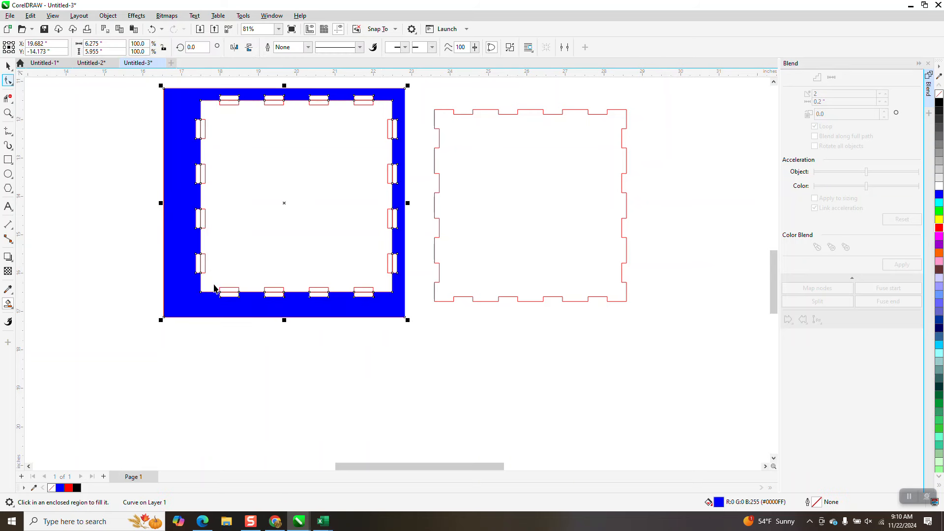
{"action": "left_click_drag", "start_coordinate": [215, 306], "coordinate": [481, 502]}
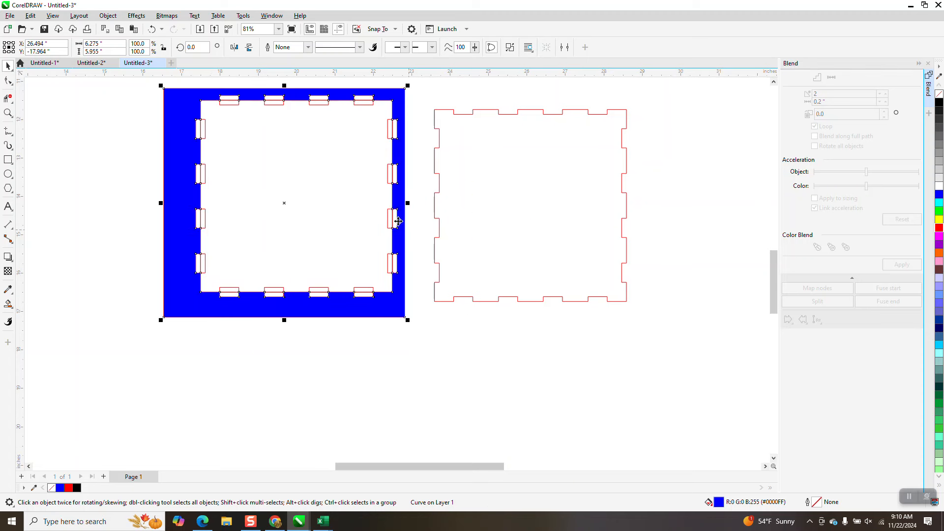
{"action": "scroll", "coordinate": [398, 222], "scroll_direction": "down", "scroll_amount": 3}
{"action": "left_click_drag", "start_coordinate": [365, 251], "coordinate": [440, 351]}
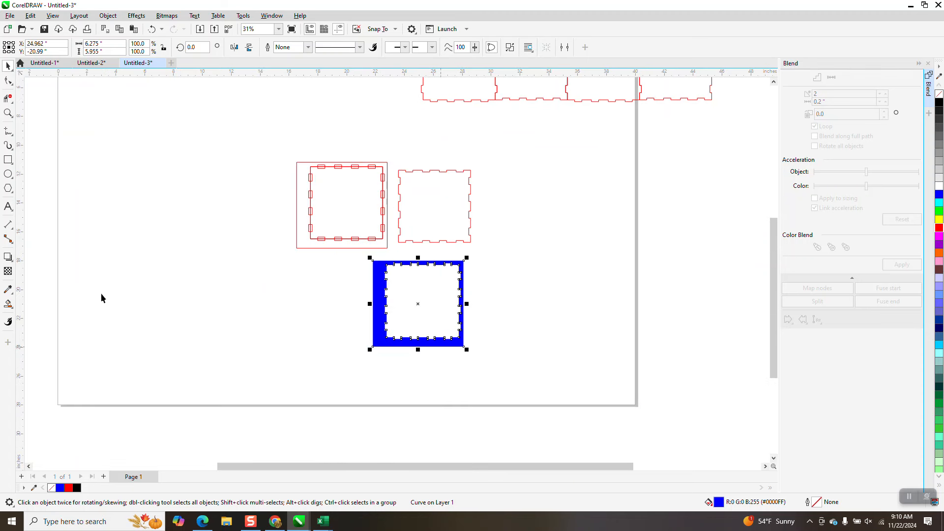
Make an unfilled, red-outlined panel with protruding tabs by smart-filling the blue frame's opening and moving the shape beside the notched panel.
{"action": "left_click", "coordinate": [8, 304]}
{"action": "left_click", "coordinate": [432, 308]}
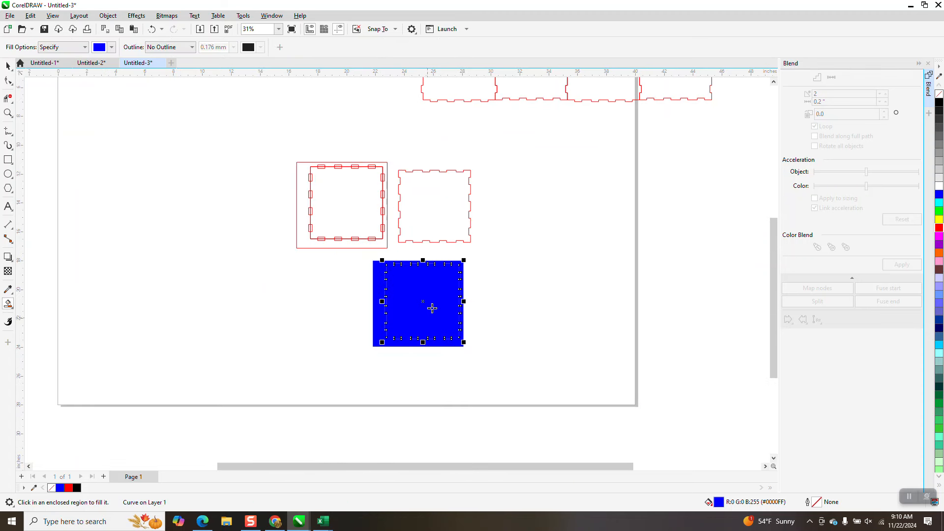
{"action": "left_click", "coordinate": [9, 66]}
{"action": "left_click_drag", "start_coordinate": [404, 290], "coordinate": [503, 197]}
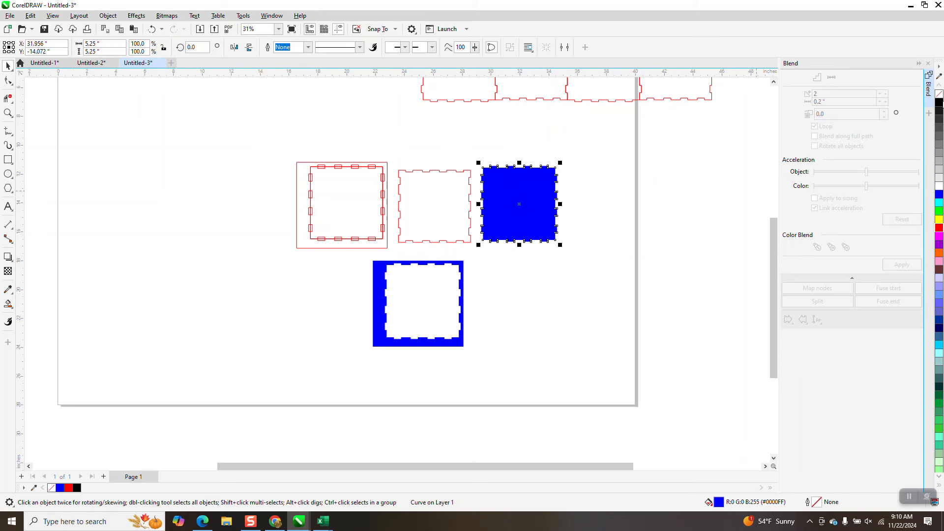
{"action": "left_click", "coordinate": [939, 93]}
{"action": "right_click", "coordinate": [939, 227]}
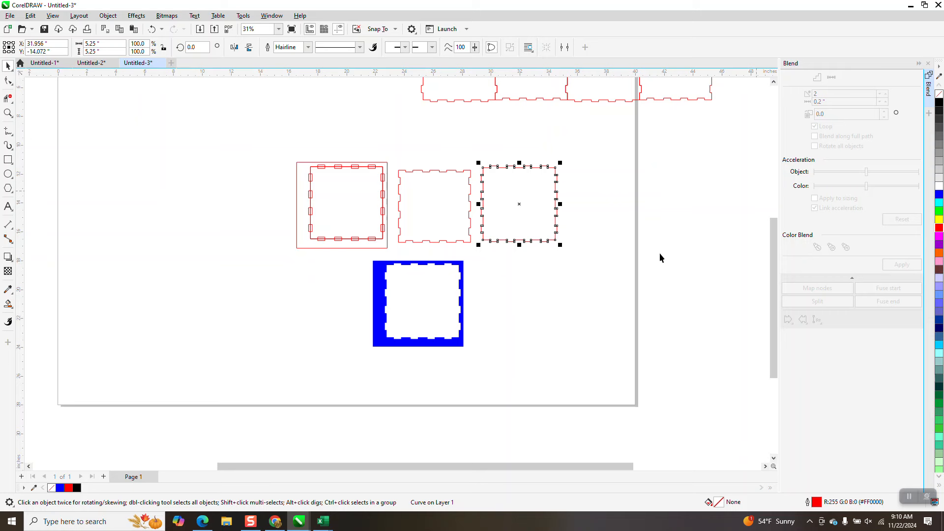
Delete the original square with its tab rectangles, the surrounding rectangle and the blue frame.
{"action": "left_click_drag", "start_coordinate": [282, 152], "coordinate": [524, 369]}
{"action": "key", "text": "Delete"}
{"action": "key", "text": "Delete"}
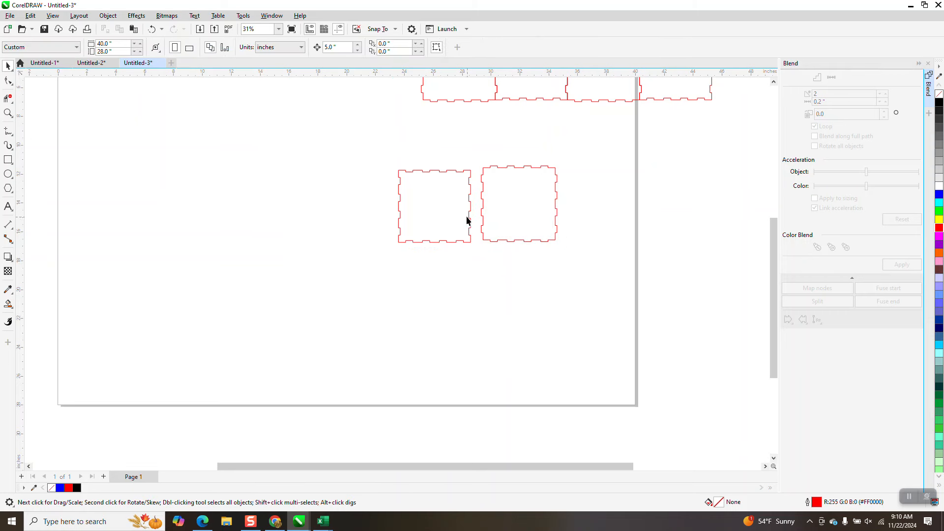
{"action": "left_click", "coordinate": [8, 113]}
{"action": "left_click_drag", "start_coordinate": [392, 149], "coordinate": [574, 264]}
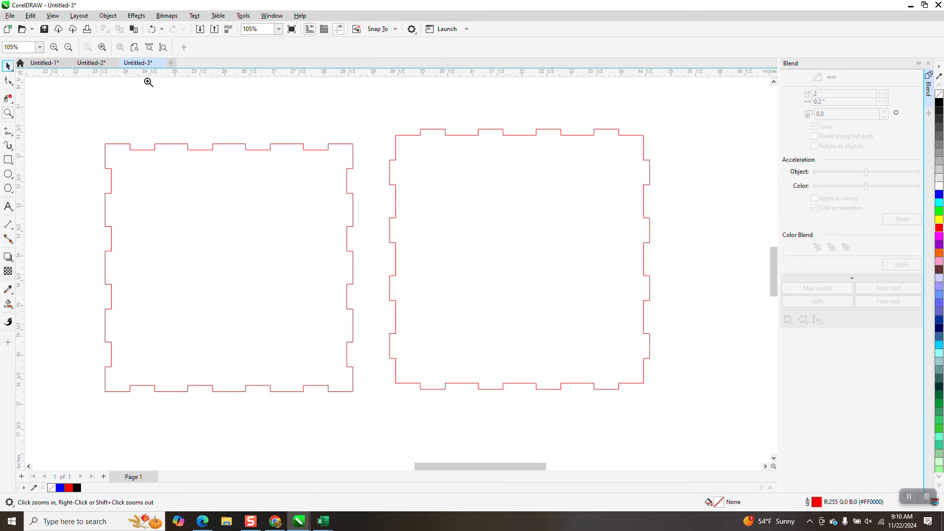
Undo the deletions of the original tabbed square, its surrounding rectangle and the blue frame.
{"action": "left_click", "coordinate": [152, 29]}
{"action": "scroll", "coordinate": [312, 141], "scroll_direction": "down", "scroll_amount": 2}
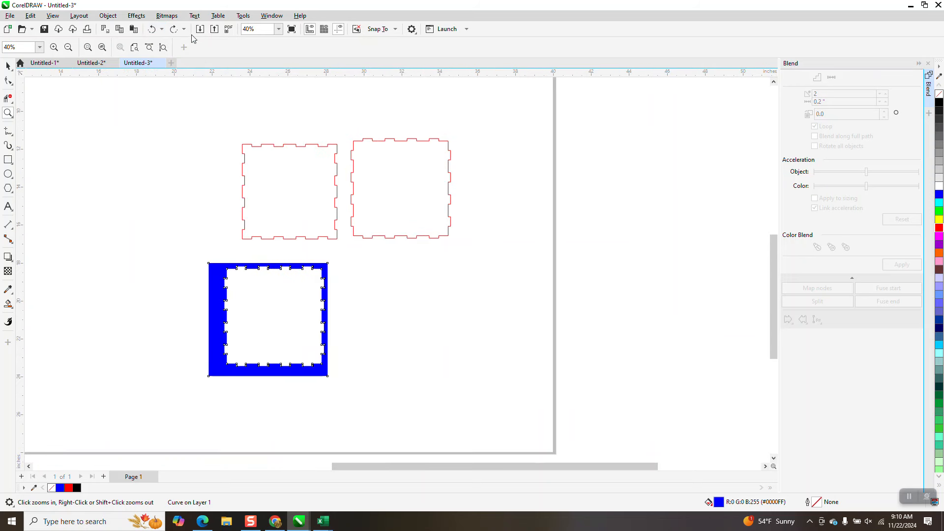
{"action": "left_click", "coordinate": [152, 29]}
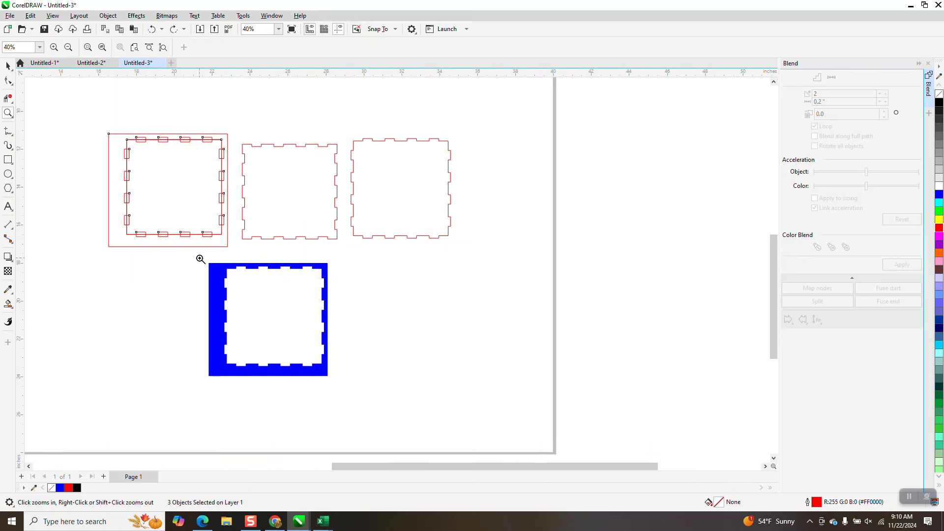
{"action": "left_click", "coordinate": [9, 65]}
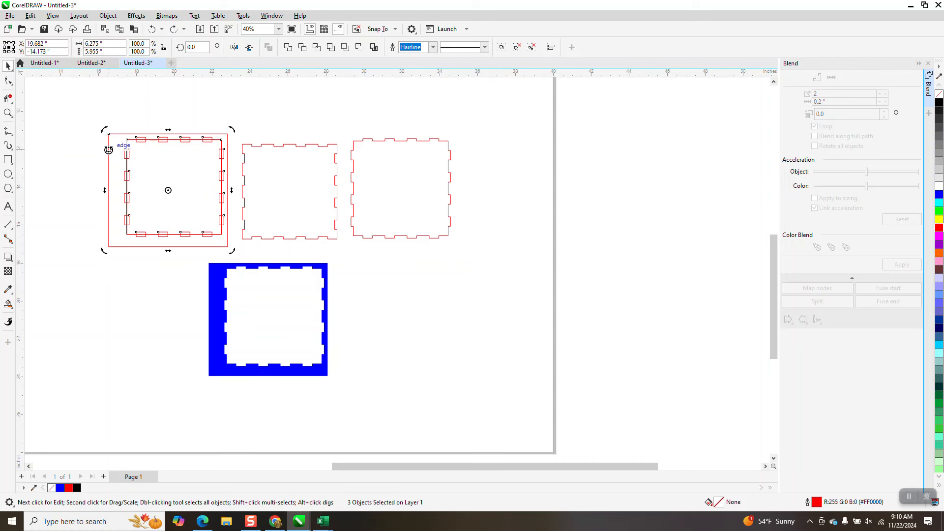
{"action": "key", "text": "Delete"}
{"action": "left_click", "coordinate": [152, 29]}
Delete only the large rectangle around the original square and the blue frame.
{"action": "left_click", "coordinate": [113, 134]}
{"action": "key", "text": "Delete"}
{"action": "left_click_drag", "start_coordinate": [173, 256], "coordinate": [365, 356]}
{"action": "key", "text": "Delete"}
Move the notched panel by its upper-right corner node to snap onto the upper-left corner of the protruding-tab panel's body.
{"action": "left_click", "coordinate": [319, 172]}
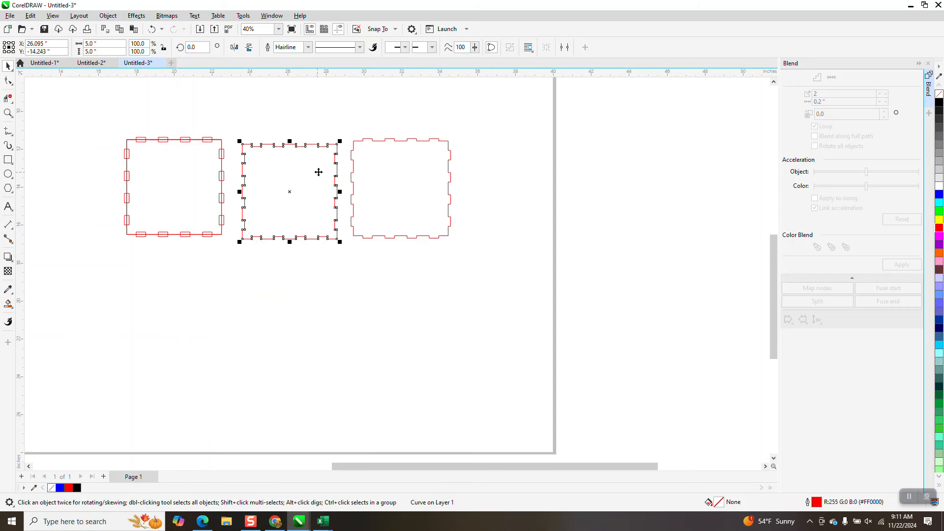
{"action": "left_click", "coordinate": [9, 113]}
{"action": "left_click_drag", "start_coordinate": [270, 120], "coordinate": [556, 320]}
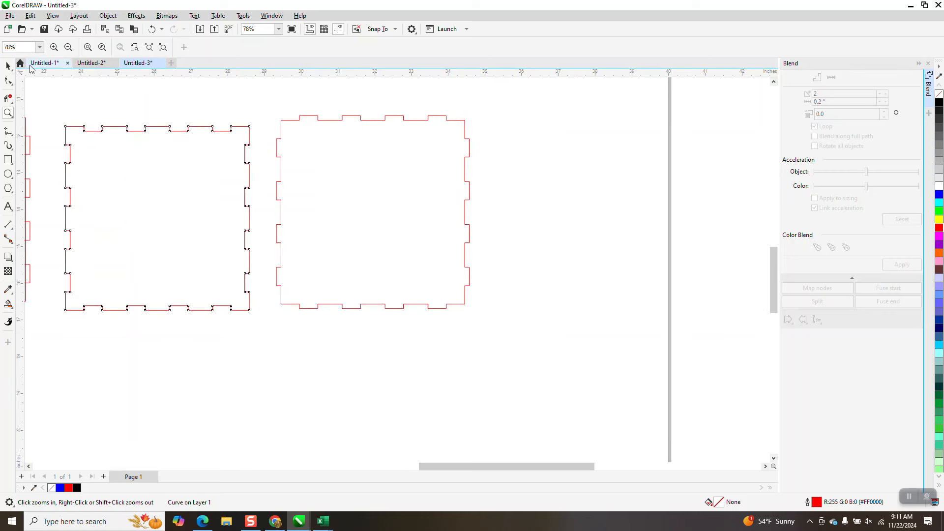
{"action": "left_click", "coordinate": [8, 65]}
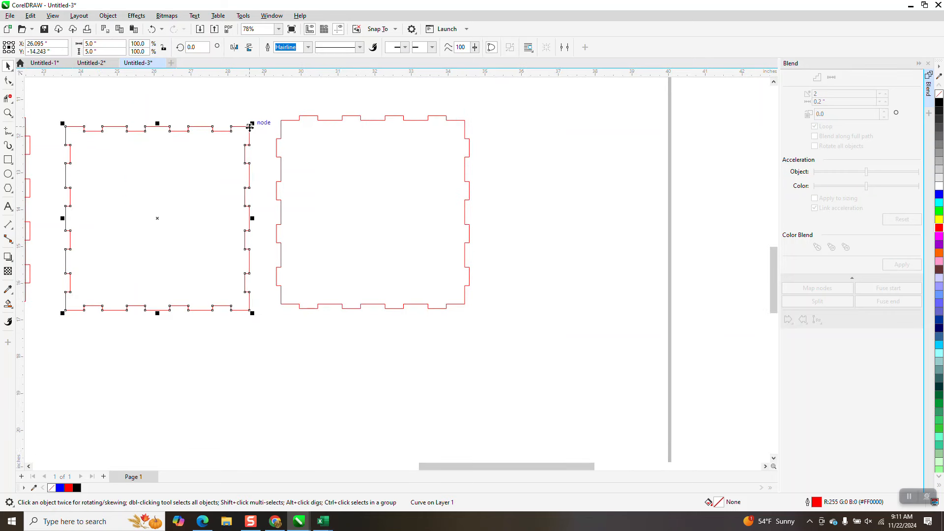
{"action": "left_click_drag", "start_coordinate": [250, 127], "coordinate": [281, 122]}
Duplicate the two joined panels 10 inches to the right to form a continuous row of four.
{"action": "scroll", "coordinate": [415, 177], "scroll_direction": "down", "scroll_amount": 2}
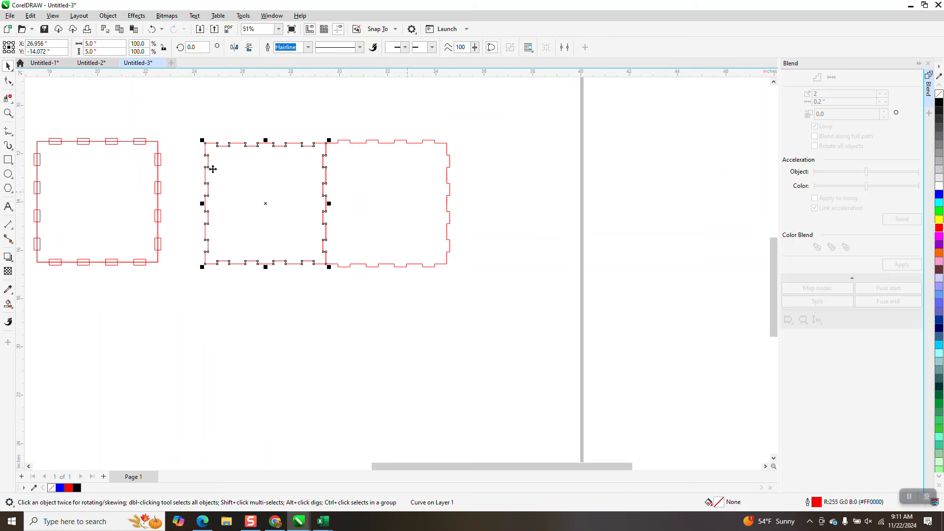
{"action": "left_click_drag", "start_coordinate": [175, 126], "coordinate": [518, 328]}
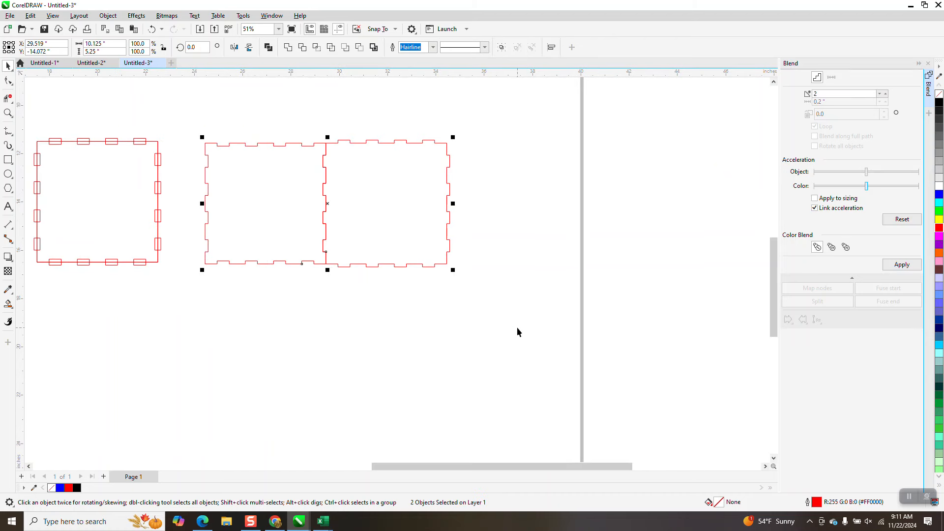
{"action": "left_click_drag", "start_coordinate": [216, 151], "coordinate": [452, 150]}
{"action": "scroll", "coordinate": [464, 305], "scroll_direction": "down", "scroll_amount": 1}
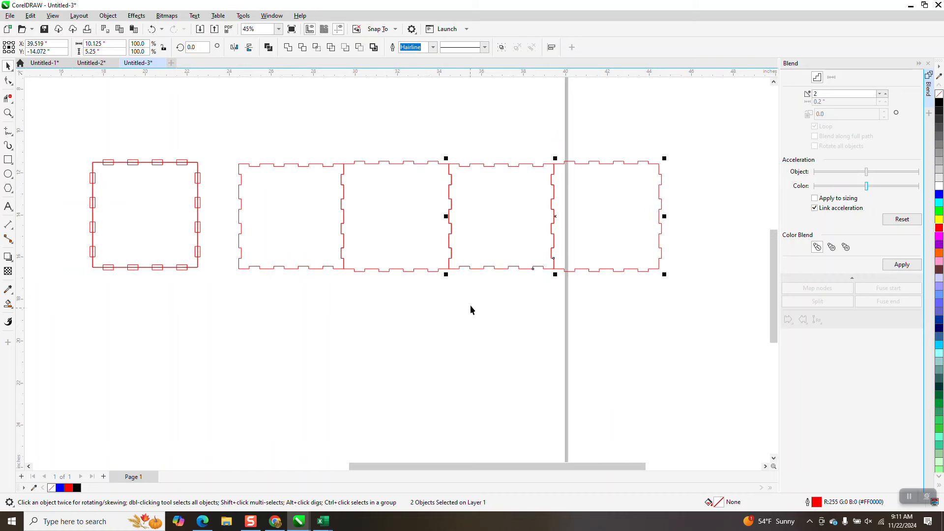
{"action": "left_click", "coordinate": [462, 325]}
{"action": "left_click", "coordinate": [301, 246]}
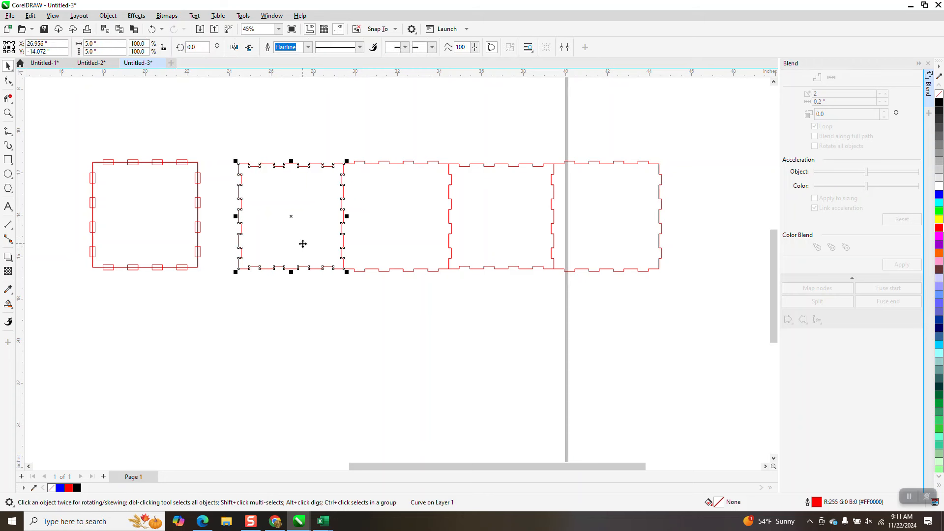
{"action": "left_click", "coordinate": [378, 214]}
Trim the inner segments of the four tab rectangles on the original square's left edge with Virtual Segment Delete, leaving protruding tabs.
{"action": "left_click", "coordinate": [8, 113]}
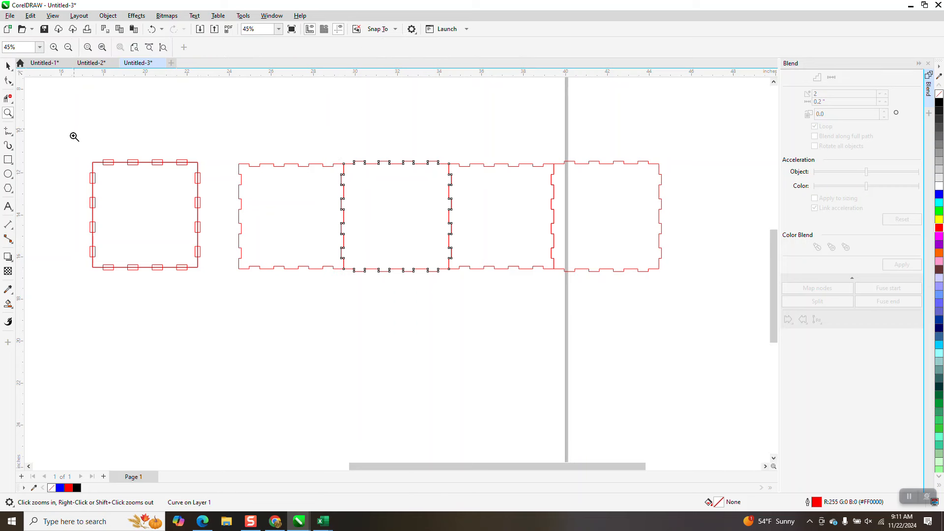
{"action": "left_click_drag", "start_coordinate": [73, 128], "coordinate": [279, 298]}
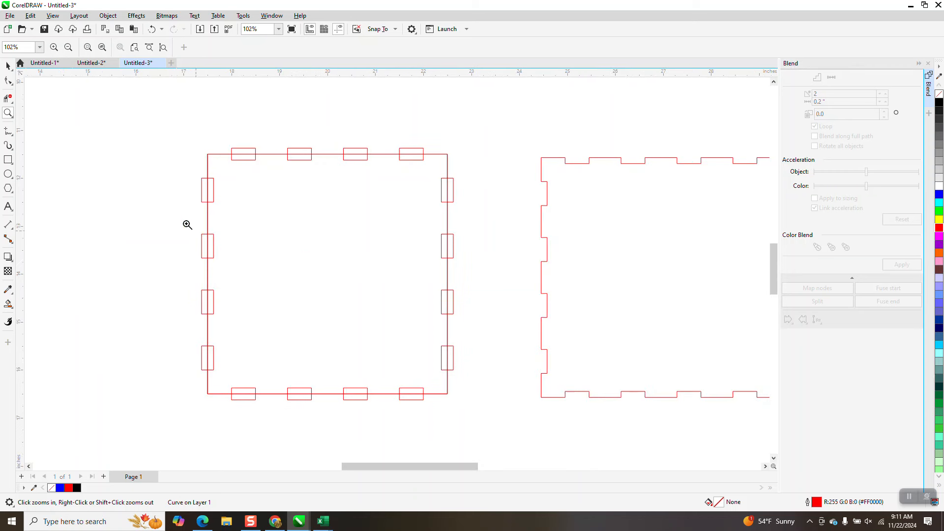
{"action": "left_click", "coordinate": [8, 101]}
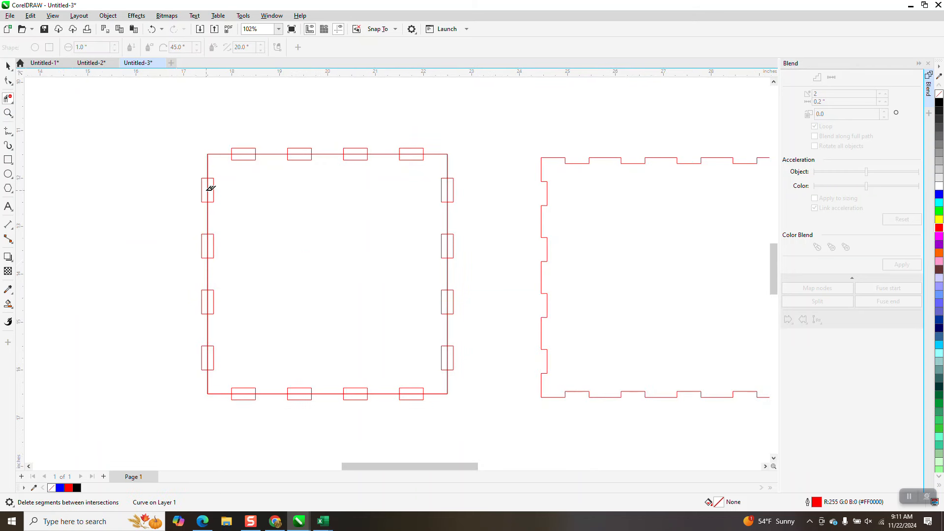
{"action": "left_click", "coordinate": [213, 191]}
{"action": "left_click", "coordinate": [211, 243]}
{"action": "left_click", "coordinate": [210, 300]}
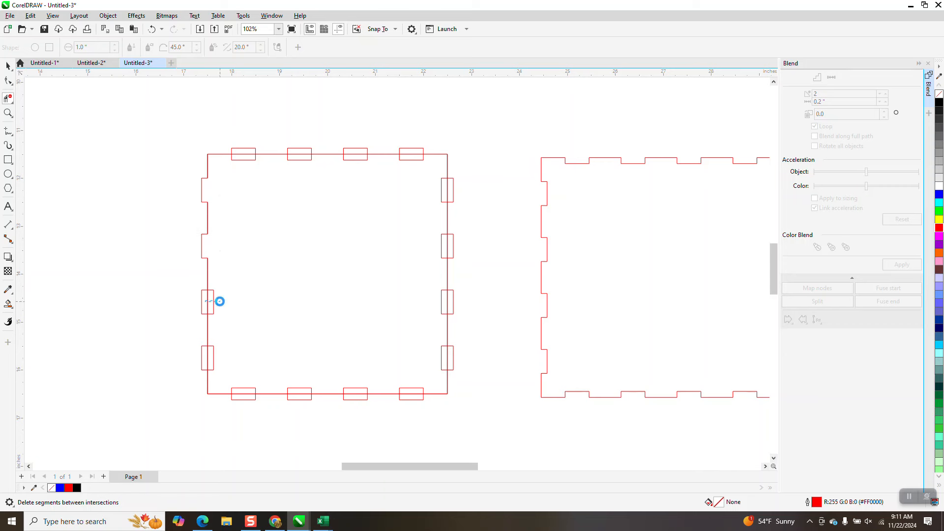
{"action": "left_click", "coordinate": [210, 356]}
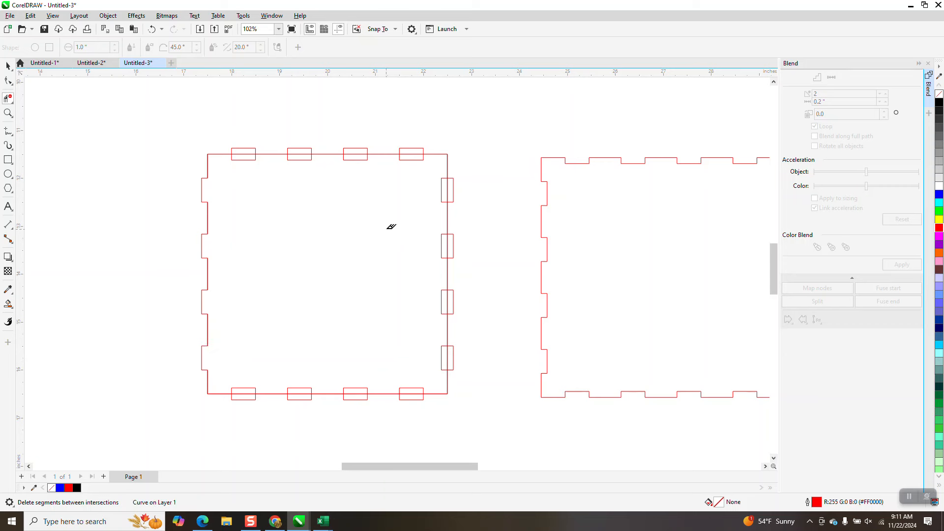
Trim the inner segments of the four tab rectangles on the original square's right edge, leaving protruding tabs.
{"action": "left_click", "coordinate": [442, 193]}
{"action": "left_click", "coordinate": [447, 245]}
{"action": "left_click", "coordinate": [443, 301]}
{"action": "left_click", "coordinate": [443, 358]}
Make a separate unfilled, red-outlined panel by smart-filling the trimmed square's interior and moving the shape to the left of the original.
{"action": "scroll", "coordinate": [416, 139], "scroll_direction": "down", "scroll_amount": 1}
{"action": "left_click", "coordinate": [8, 303]}
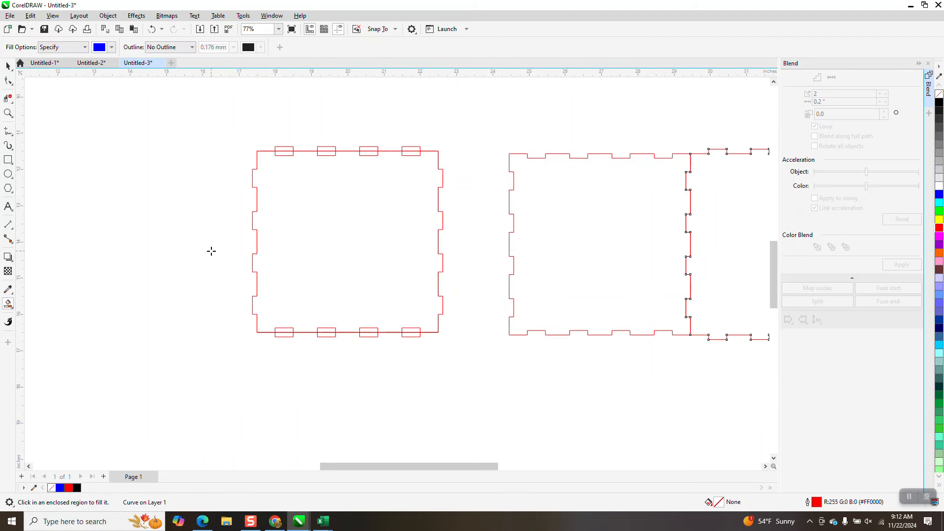
{"action": "left_click", "coordinate": [306, 207]}
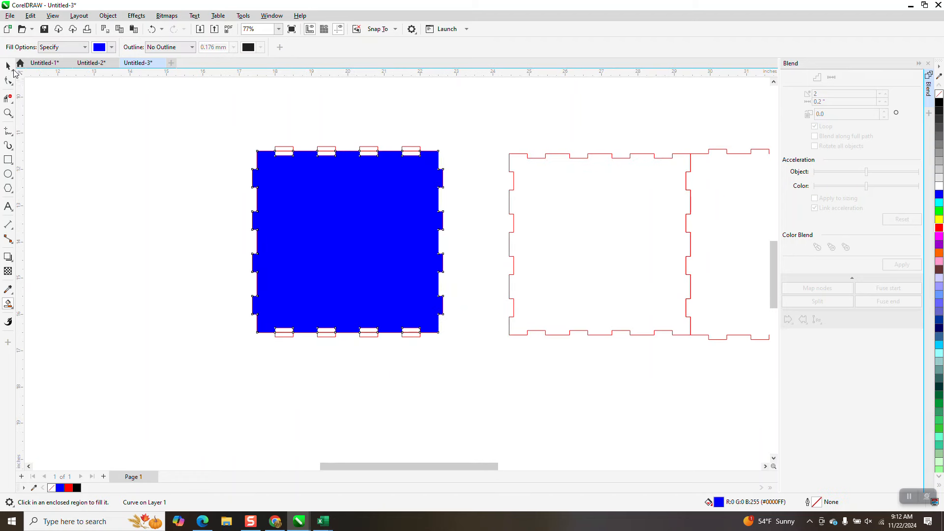
{"action": "left_click", "coordinate": [8, 66]}
{"action": "scroll", "coordinate": [419, 231], "scroll_direction": "down", "scroll_amount": 1}
{"action": "left_click_drag", "start_coordinate": [420, 232], "coordinate": [232, 227]}
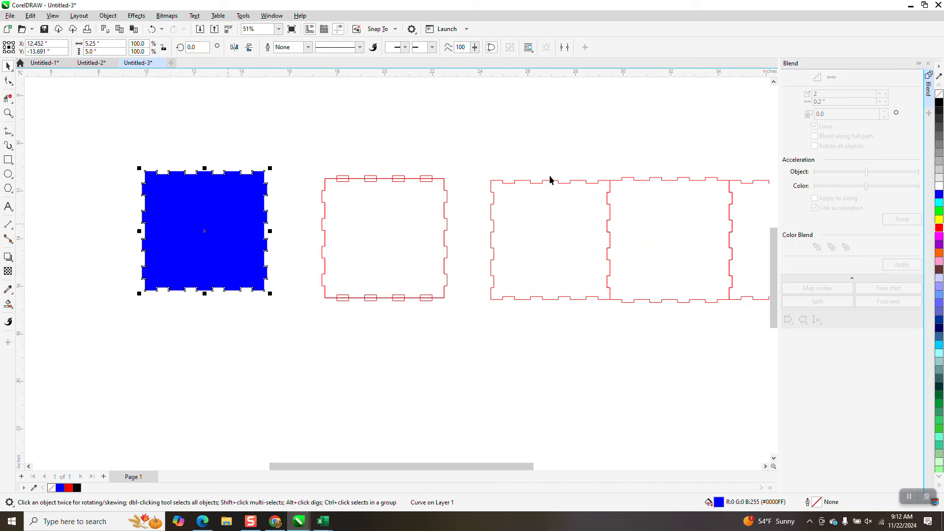
{"action": "left_click", "coordinate": [939, 93]}
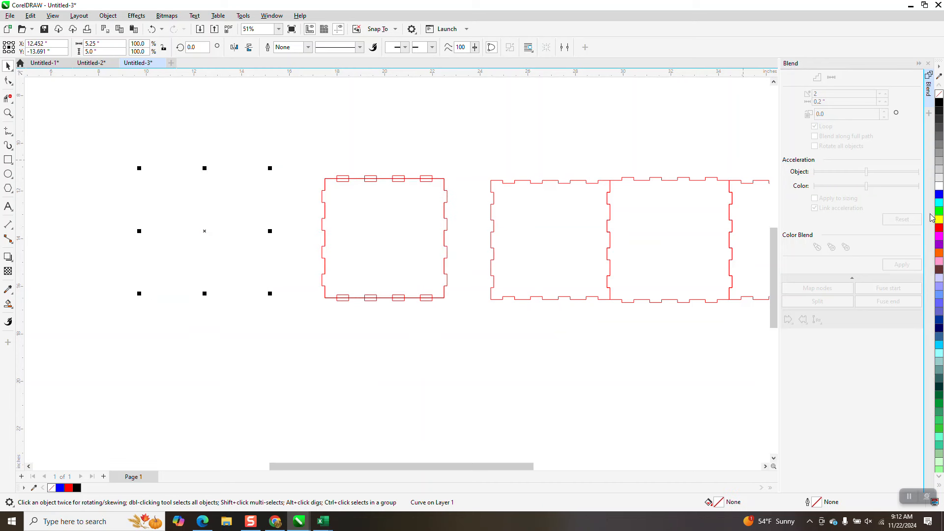
{"action": "right_click", "coordinate": [938, 229]}
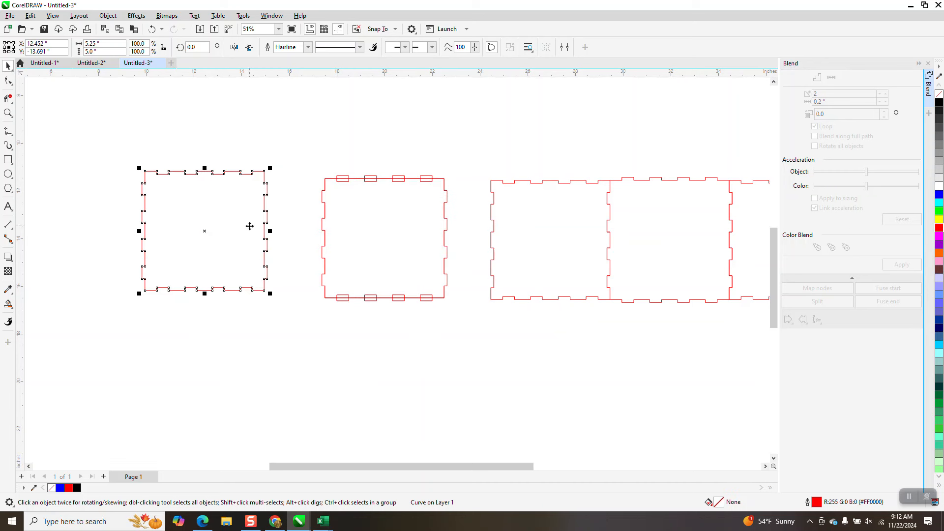
Move the separate panel above the row's second panel and snap its lower tabbed edge onto that panel's upper edge.
{"action": "left_click_drag", "start_coordinate": [250, 228], "coordinate": [713, 120]}
{"action": "left_click", "coordinate": [8, 112]}
{"action": "scroll", "coordinate": [550, 196], "scroll_direction": "down", "scroll_amount": 1}
{"action": "left_click_drag", "start_coordinate": [576, 165], "coordinate": [705, 224]}
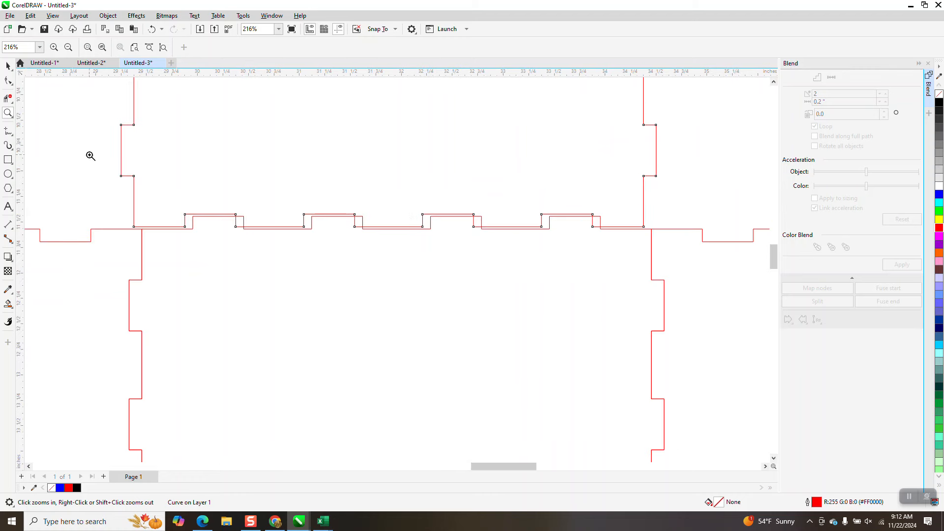
{"action": "left_click", "coordinate": [7, 66]}
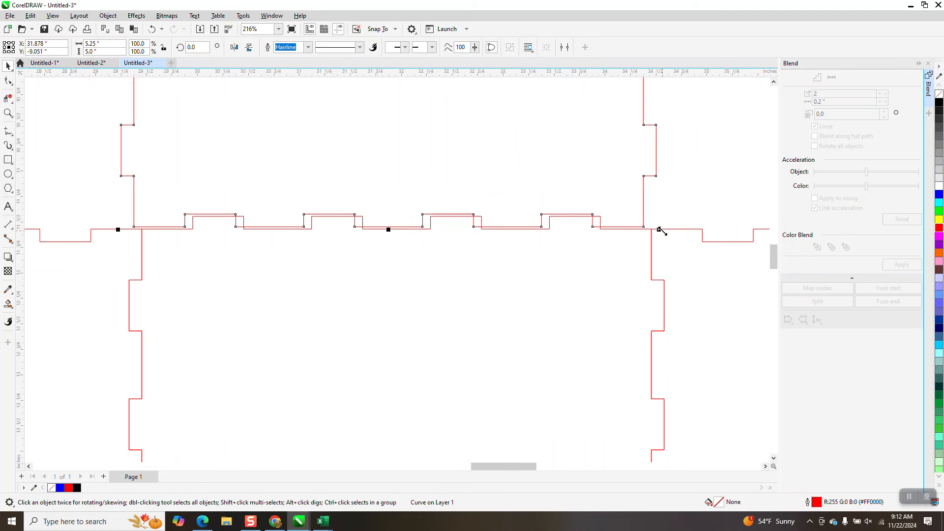
{"action": "left_click_drag", "start_coordinate": [644, 227], "coordinate": [651, 227]}
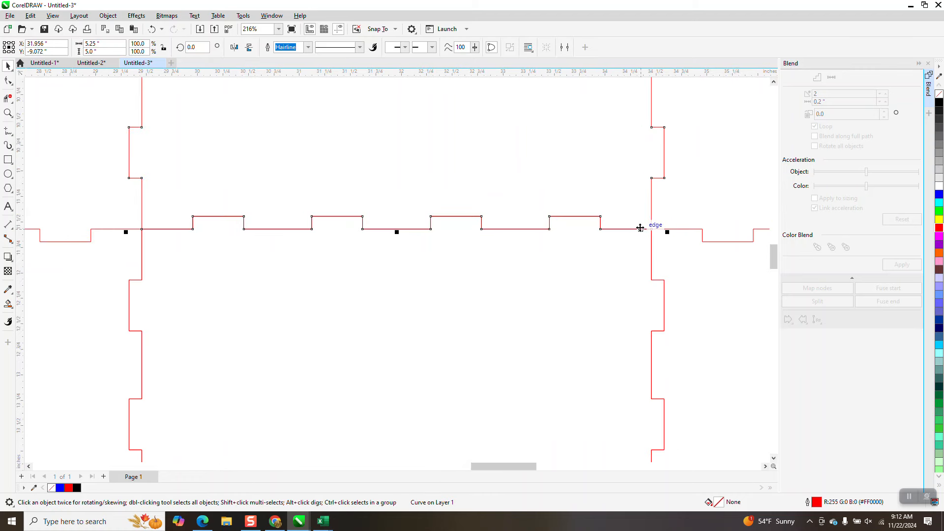
{"action": "scroll", "coordinate": [573, 241], "scroll_direction": "down", "scroll_amount": 5}
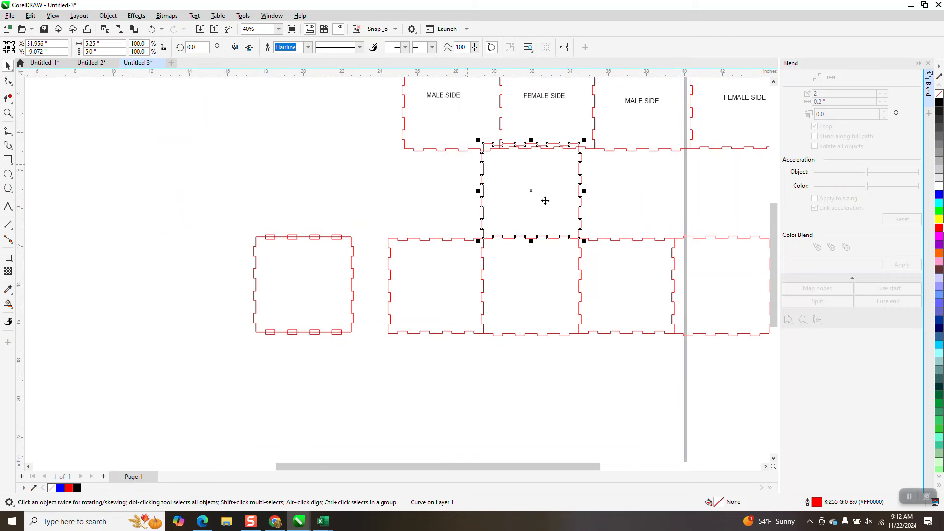
Move the five joined panels together to the page's upper-left corner, away from the labelled example layout.
{"action": "scroll", "coordinate": [359, 268], "scroll_direction": "down", "scroll_amount": 2}
{"action": "left_click_drag", "start_coordinate": [371, 194], "coordinate": [647, 329]}
{"action": "left_click_drag", "start_coordinate": [486, 254], "coordinate": [175, 180]}
{"action": "left_click", "coordinate": [179, 148]}
Duplicate the panel above the row to its right and rotate the copy 90 degrees.
{"action": "key", "text": "z"}
{"action": "left_click_drag", "start_coordinate": [80, 106], "coordinate": [354, 261]}
{"action": "left_click", "coordinate": [8, 66]}
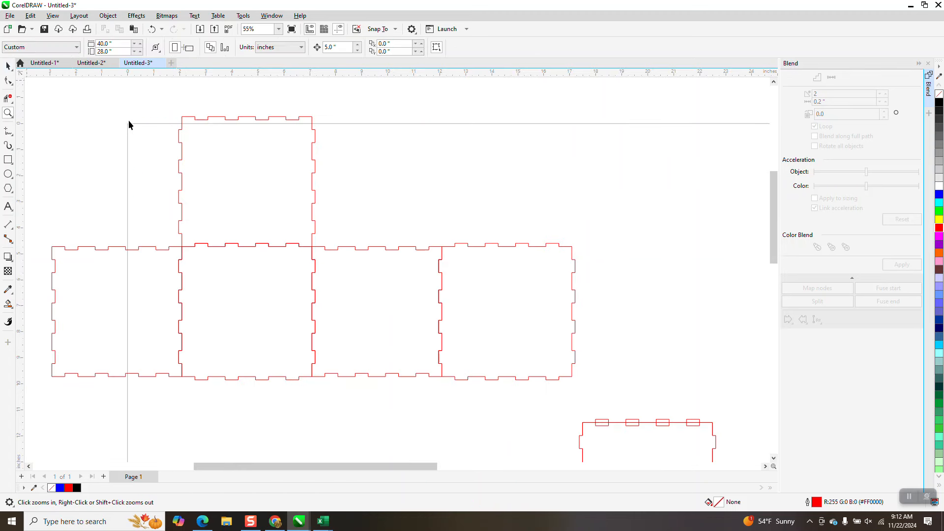
{"action": "left_click", "coordinate": [258, 173]}
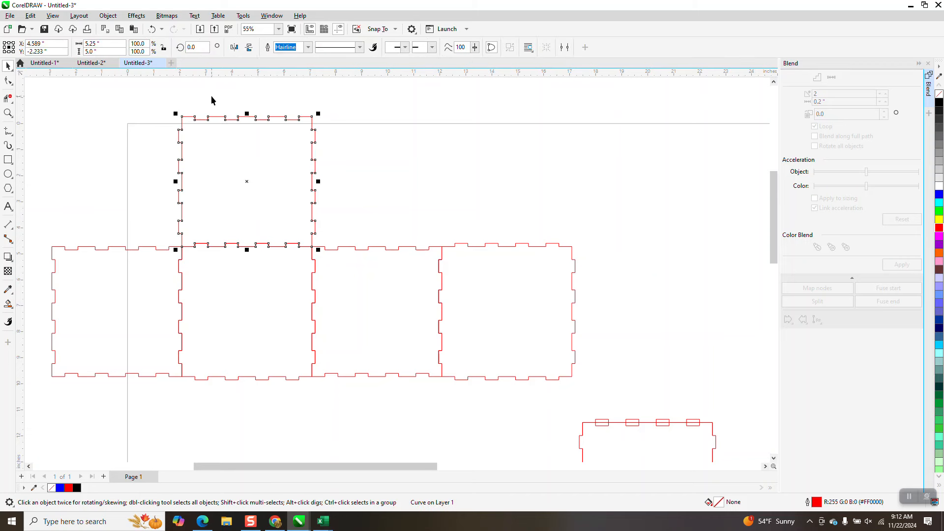
{"action": "left_click_drag", "start_coordinate": [279, 172], "coordinate": [433, 166]}
{"action": "left_click", "coordinate": [191, 47]}
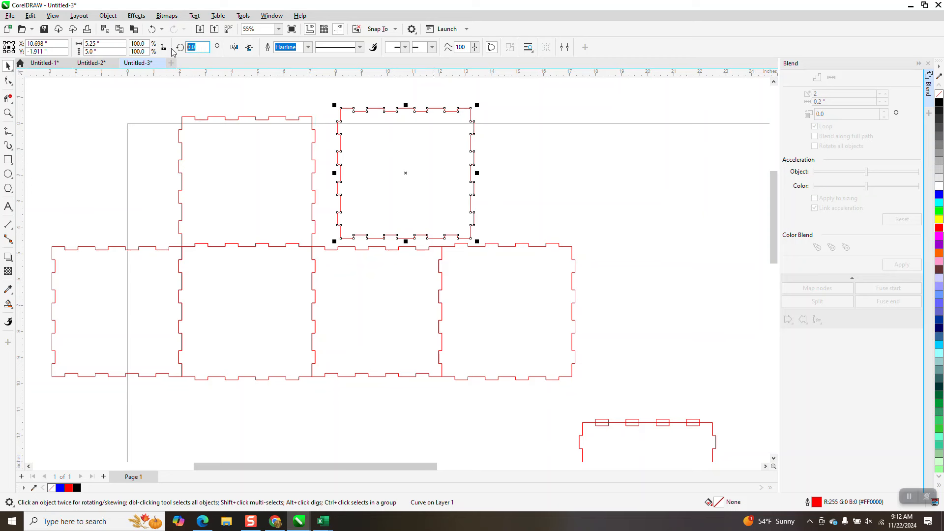
{"action": "type", "text": "9."}
{"action": "key", "text": "Return"}
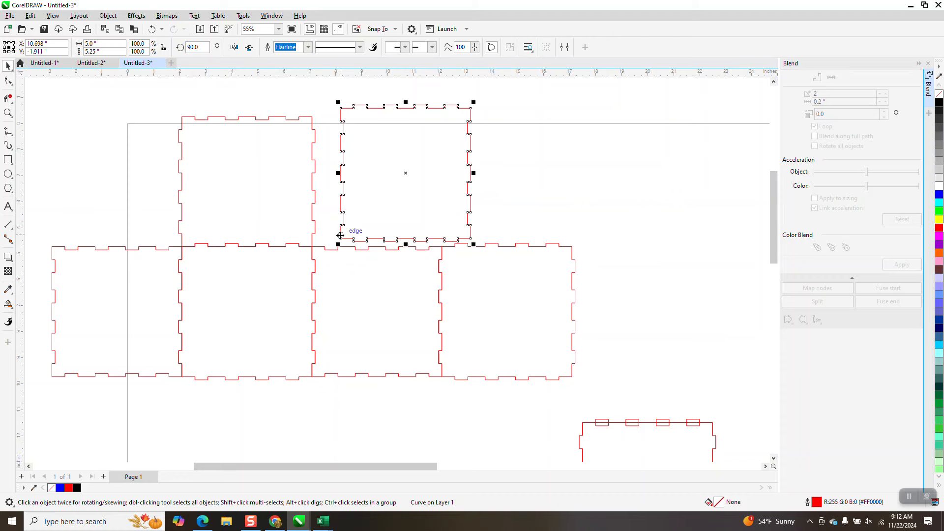
Snap the rotated copy above the row's third panel and delete the original square with its leftover tab rectangles.
{"action": "left_click_drag", "start_coordinate": [341, 239], "coordinate": [314, 248]}
{"action": "scroll", "coordinate": [329, 308], "scroll_direction": "down", "scroll_amount": 2}
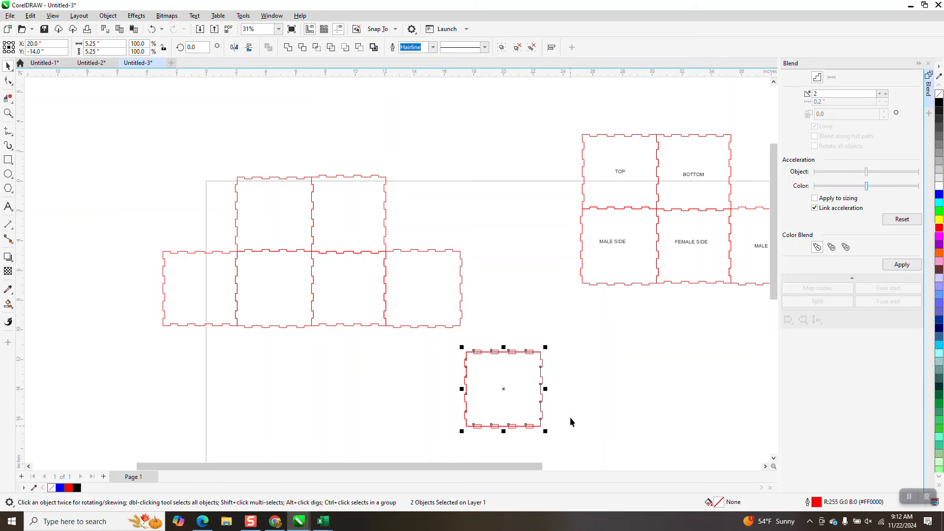
{"action": "key", "text": "Delete"}
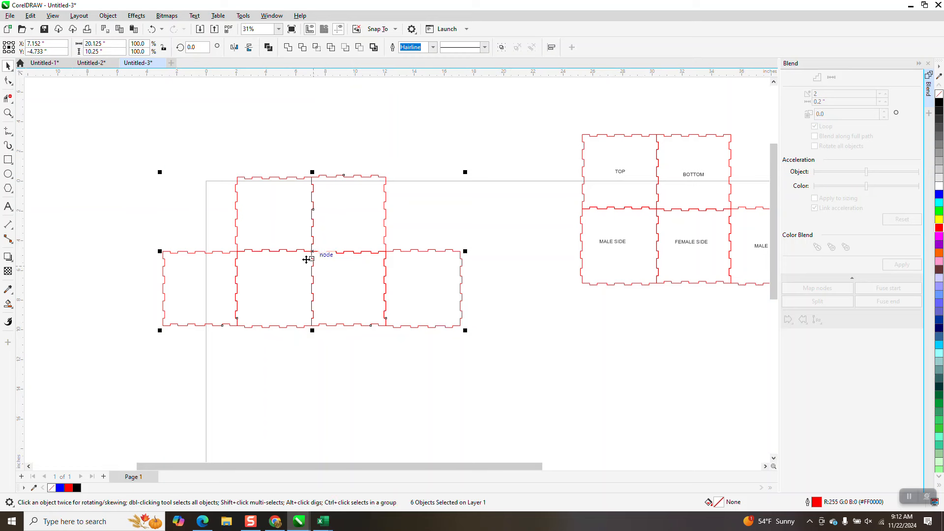
Move the six joined panels together 5 inches right and 1 inch down, fully inside the page.
{"action": "left_click_drag", "start_coordinate": [313, 253], "coordinate": [386, 268]}
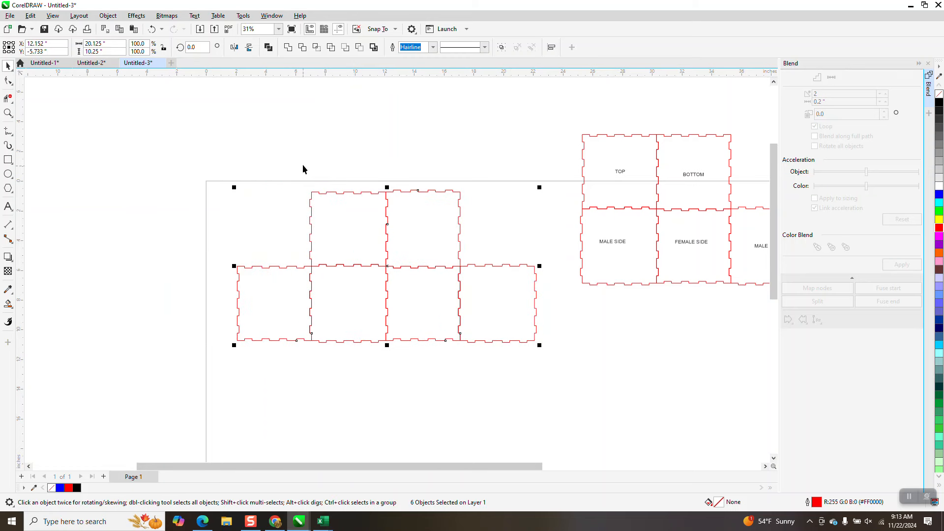
{"action": "left_click", "coordinate": [7, 113]}
{"action": "left_click_drag", "start_coordinate": [204, 191], "coordinate": [608, 382]}
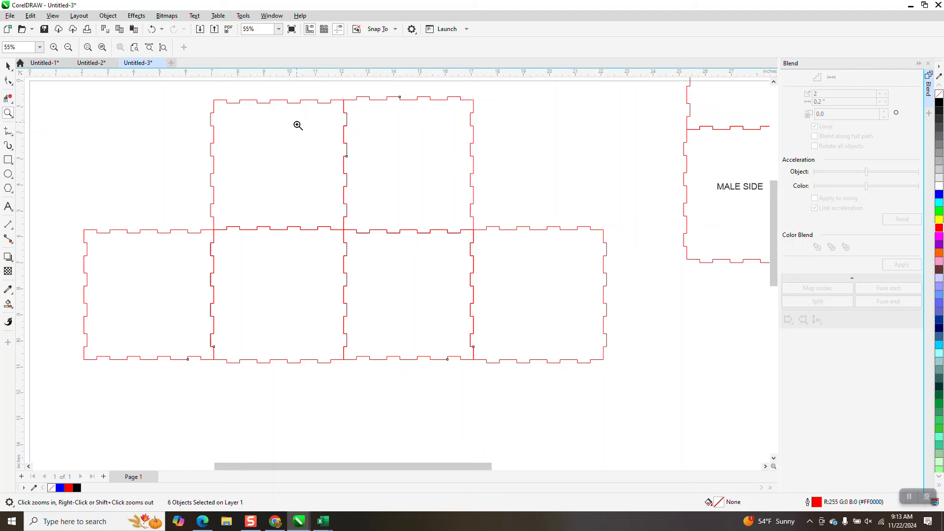
{"action": "right_click", "coordinate": [298, 123]}
{"action": "left_click", "coordinate": [8, 65]}
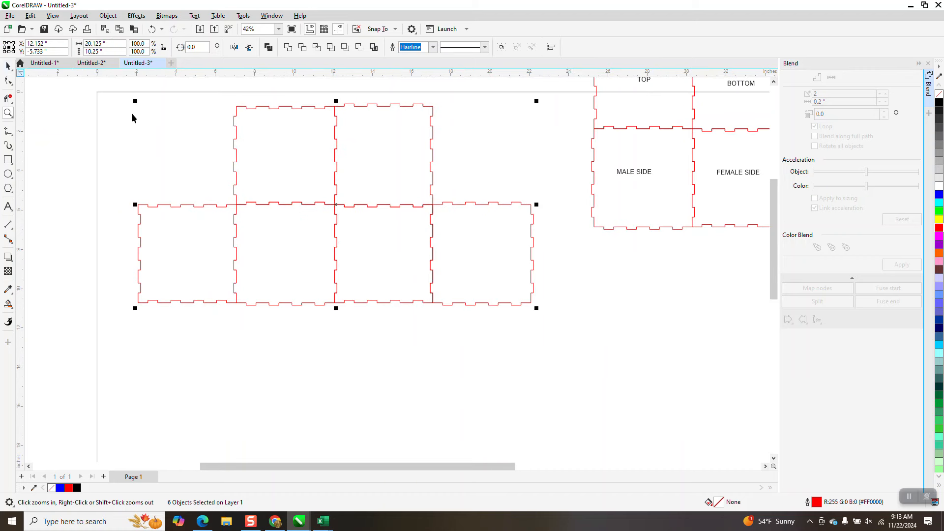